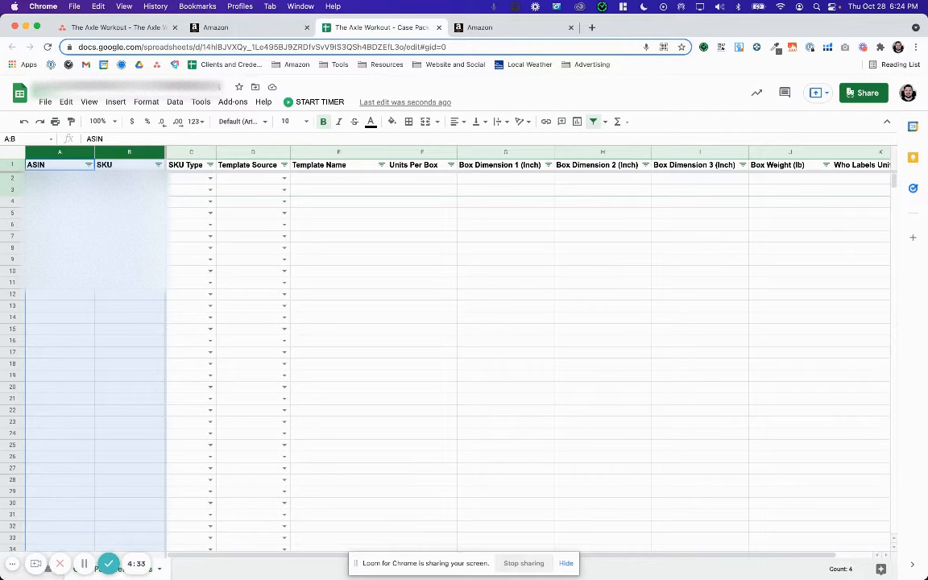
Copy the first product's ASIN from cell A2, and open the Send to Amazon page from the FBA shipments area in Amazon Seller Central.
{"action": "left_click", "coordinate": [129, 190]}
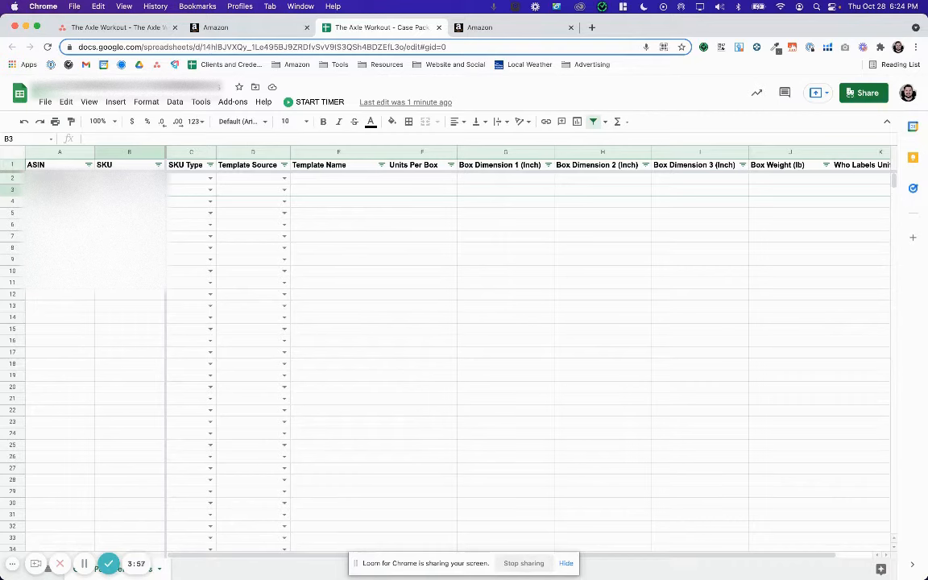
{"action": "left_click", "coordinate": [59, 178]}
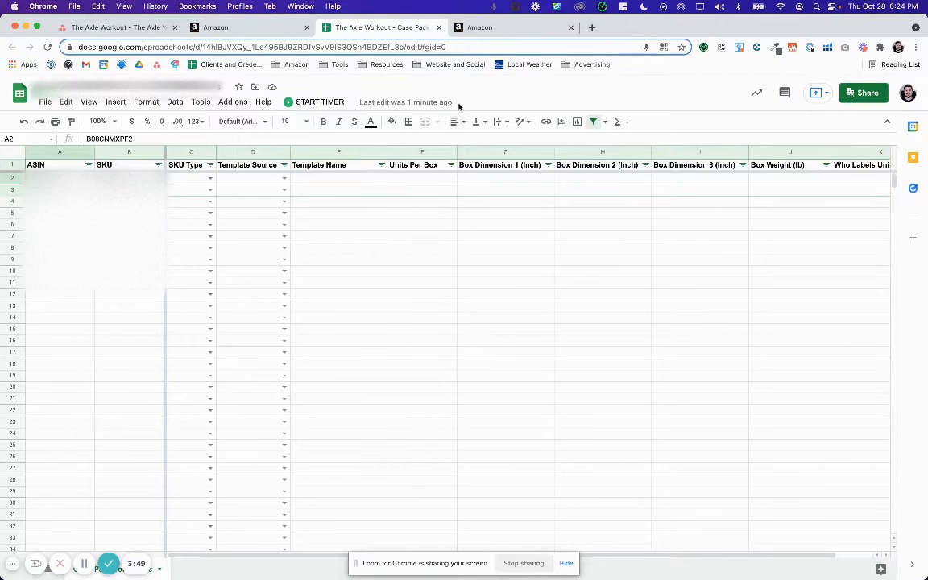
{"action": "left_click", "coordinate": [481, 29]}
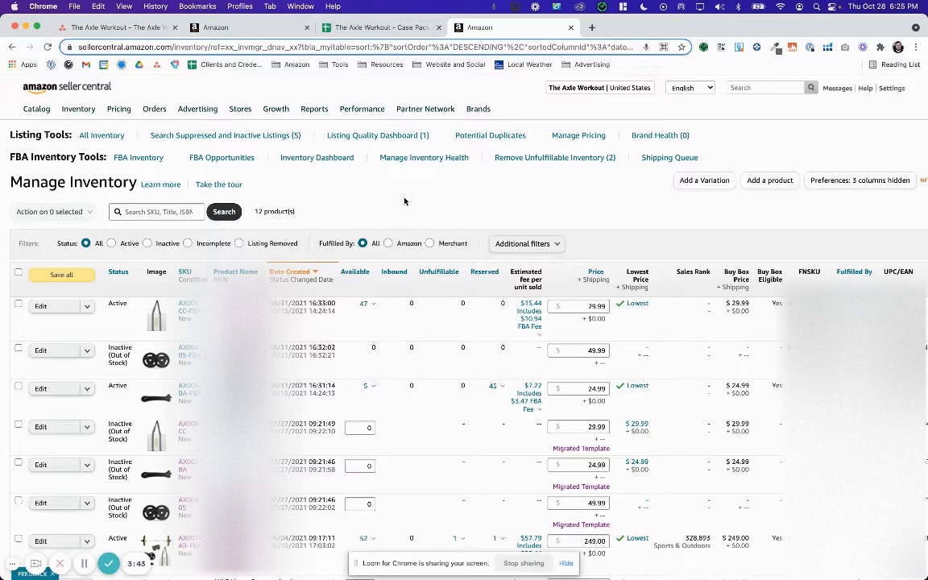
{"action": "mouse_move", "coordinate": [81, 111]}
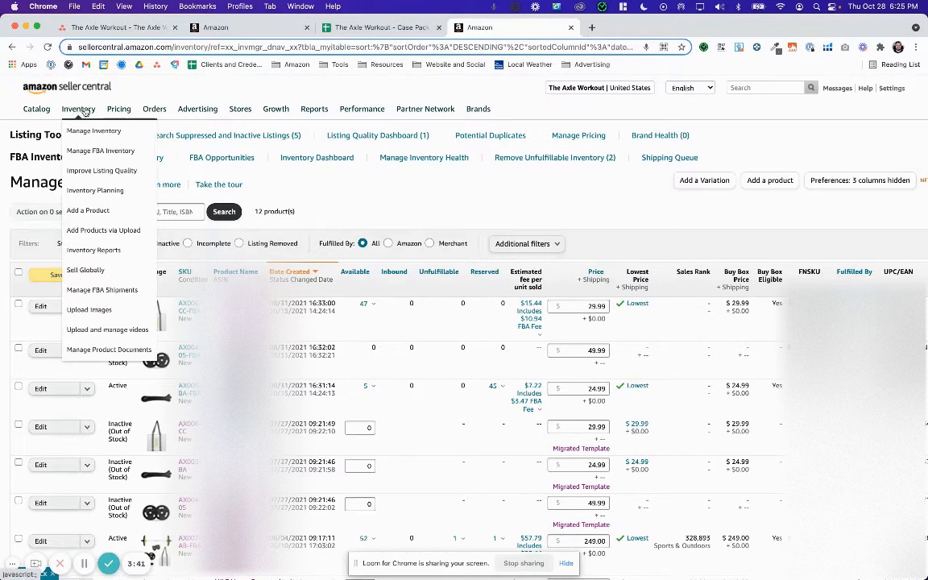
{"action": "left_click", "coordinate": [112, 289]}
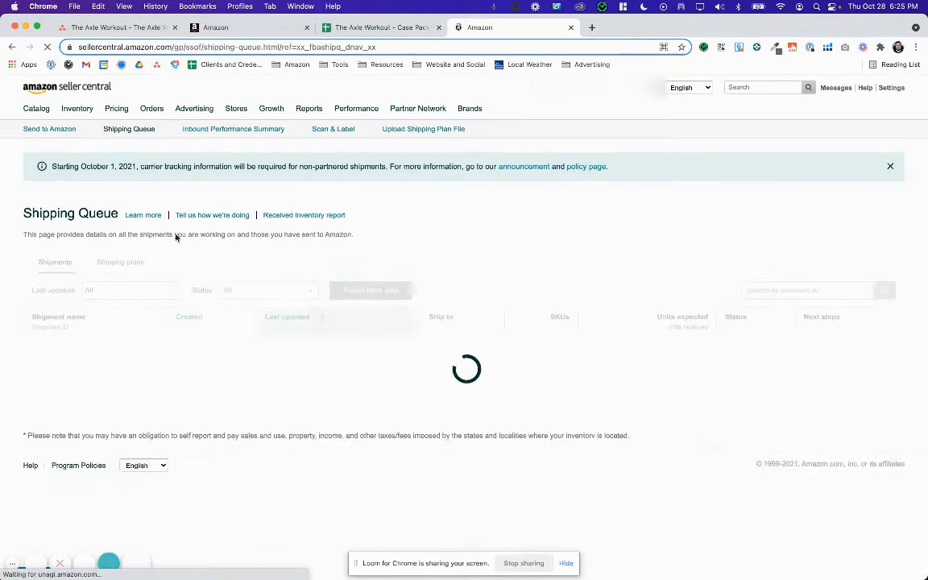
{"action": "left_click", "coordinate": [49, 130]}
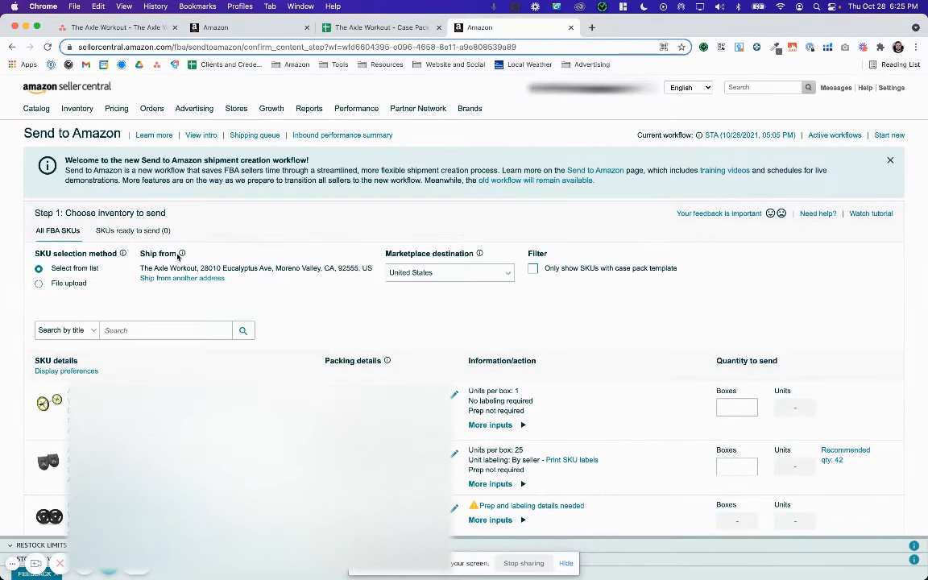
Check the SKUs ready to send and start a new Send to Amazon workflow.
{"action": "left_click", "coordinate": [122, 231]}
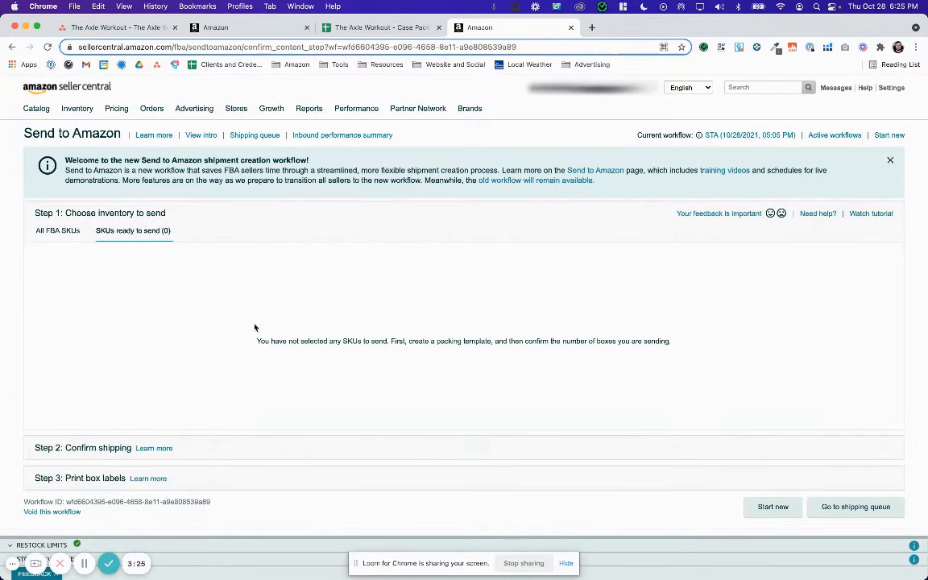
{"action": "left_click", "coordinate": [889, 136]}
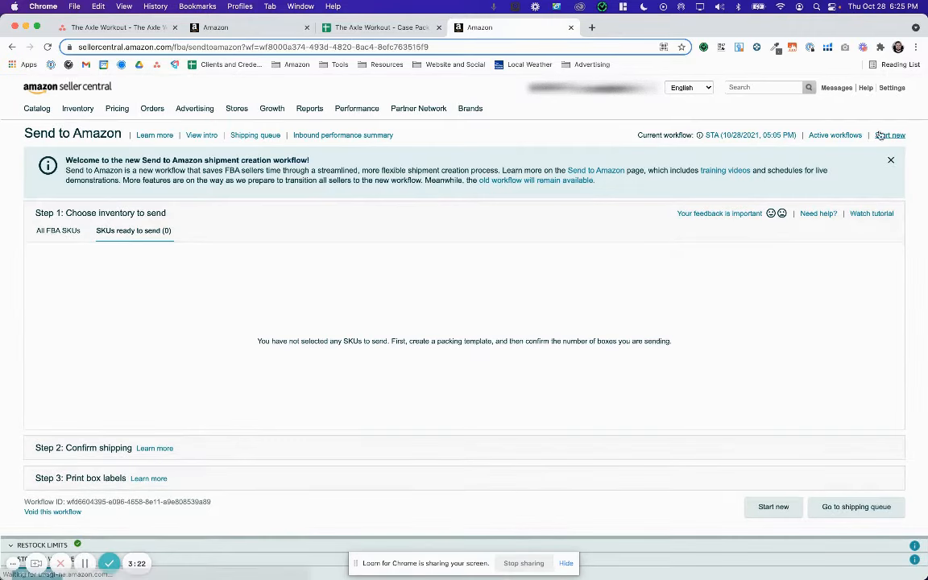
{"action": "key", "text": "ctrl+Up"}
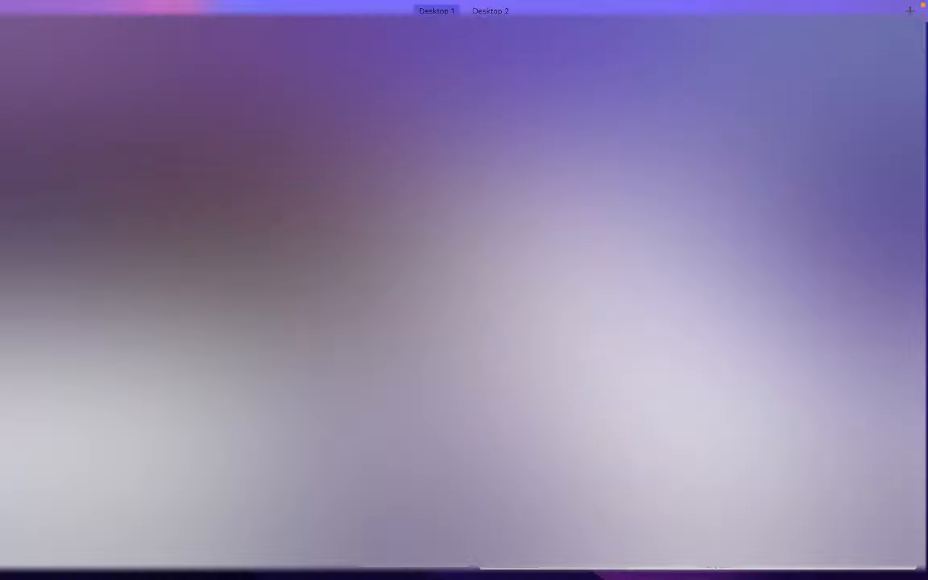
{"action": "left_click", "coordinate": [429, 286]}
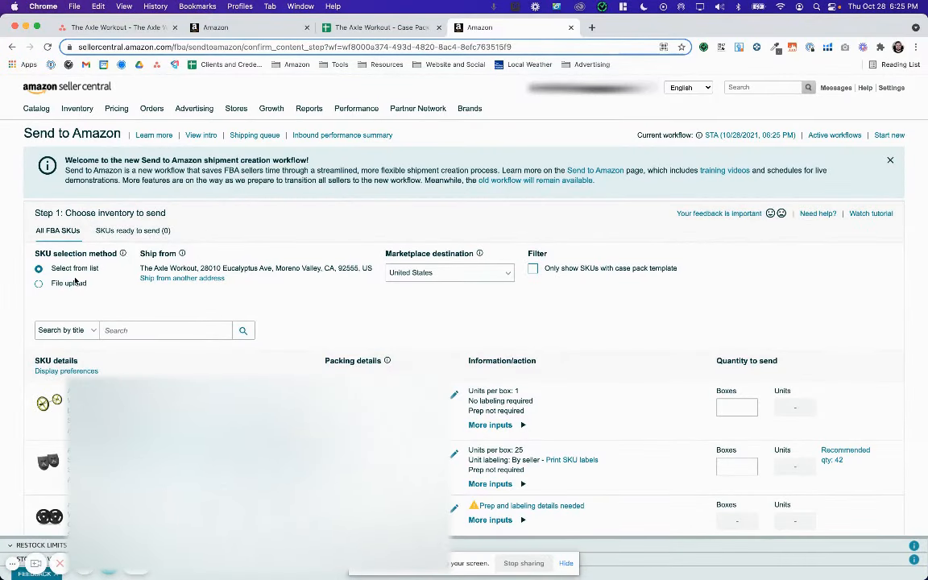
Search the FBA SKUs by ASIN for B08CNMXPF2.
{"action": "left_click", "coordinate": [81, 329]}
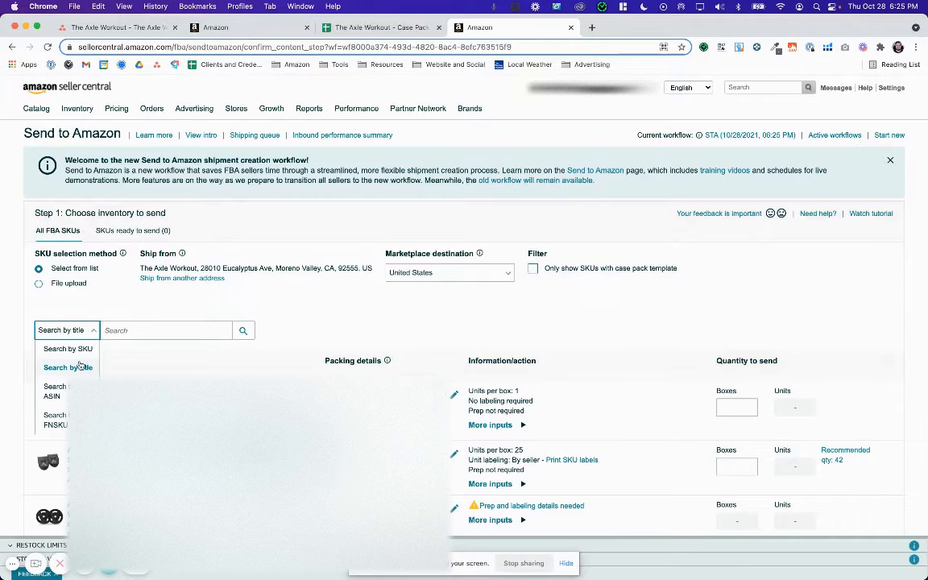
{"action": "left_click", "coordinate": [55, 390]}
{"action": "left_click", "coordinate": [136, 330]}
{"action": "key", "text": "super+v"}
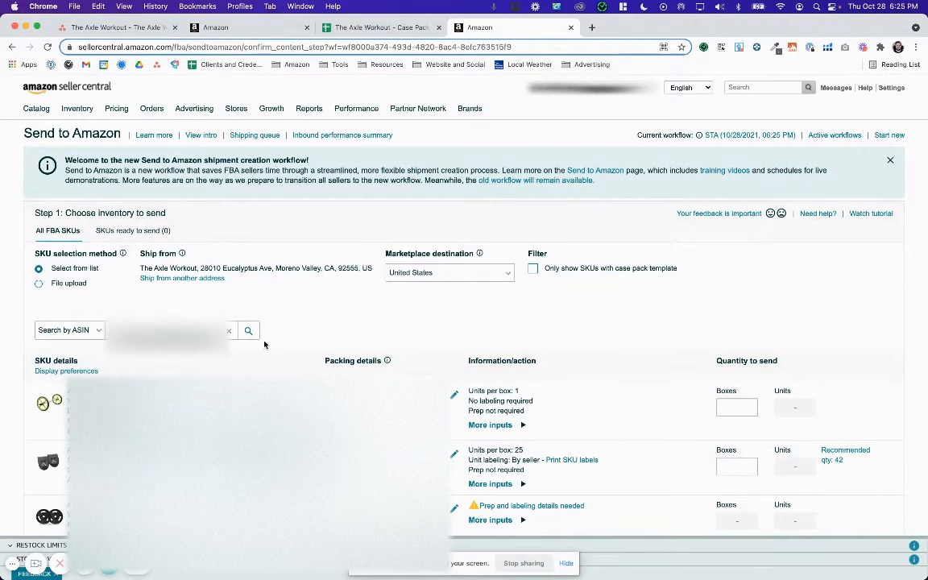
{"action": "left_click", "coordinate": [248, 330]}
{"action": "scroll", "coordinate": [247, 321], "scroll_direction": "down", "scroll_amount": 3}
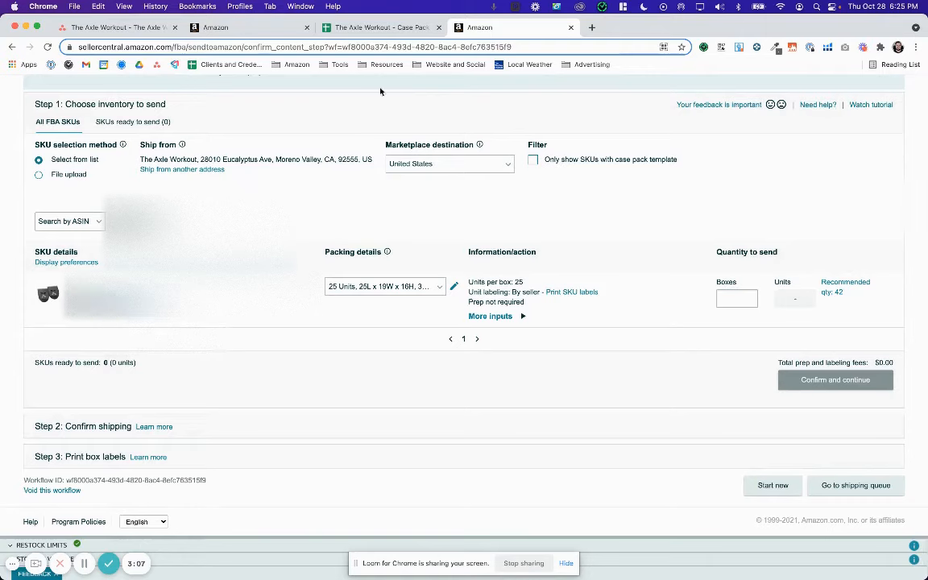
Examine the search criteria and the packing template choices offered for the foot anchors SKU.
{"action": "left_click", "coordinate": [69, 220]}
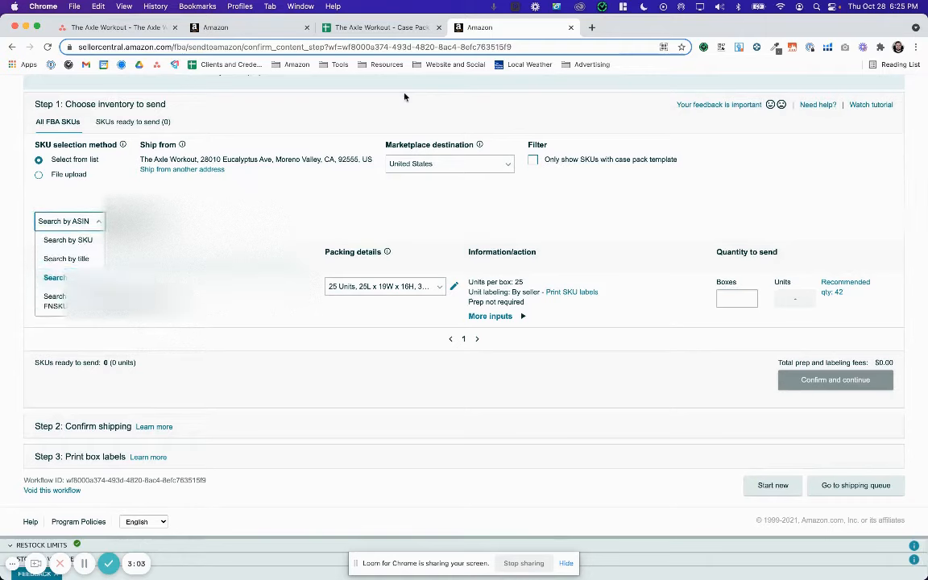
{"action": "left_click", "coordinate": [392, 27]}
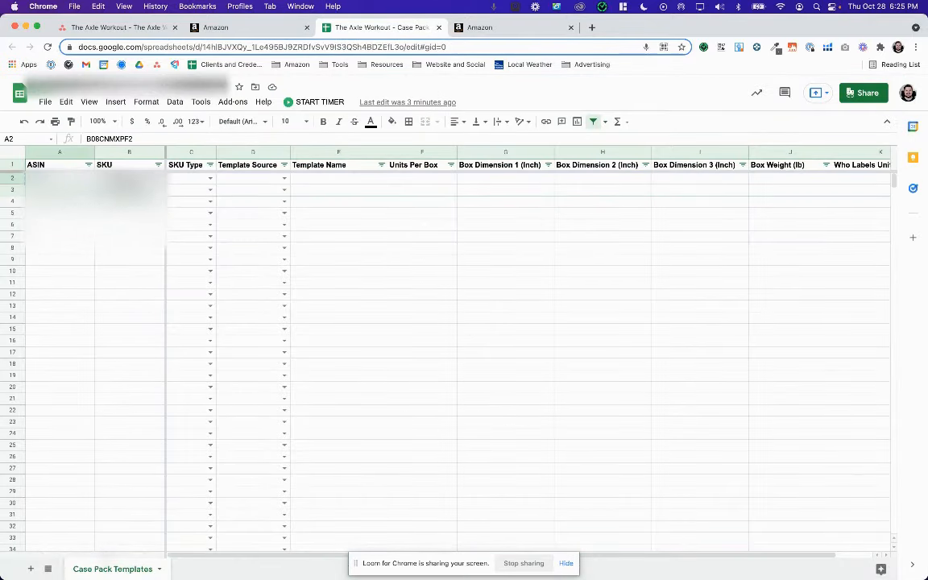
{"action": "left_click", "coordinate": [510, 28]}
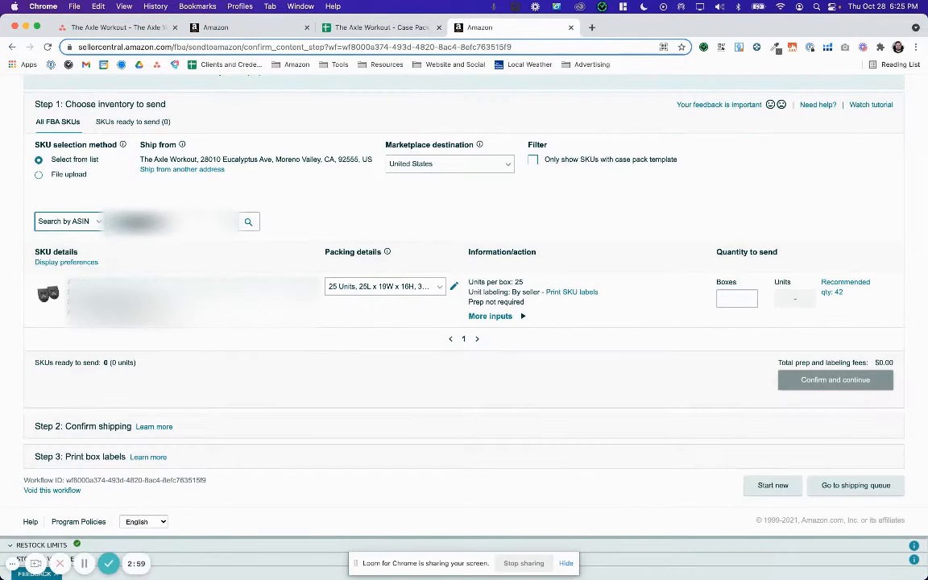
{"action": "left_click_drag", "start_coordinate": [439, 319], "coordinate": [417, 298]}
{"action": "left_click", "coordinate": [451, 304]}
{"action": "left_click", "coordinate": [410, 288]}
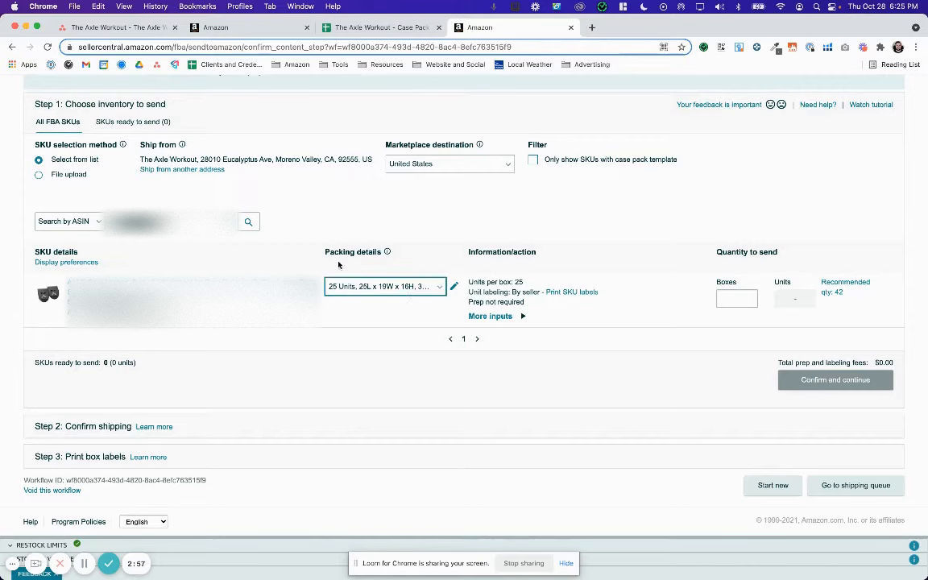
{"action": "left_click", "coordinate": [434, 289]}
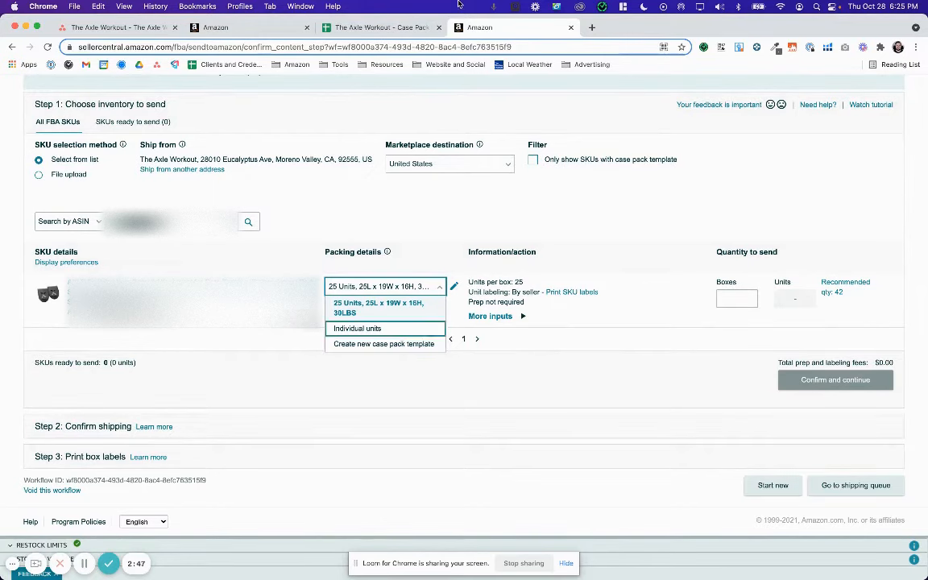
Switch to the Case Pack Templates spreadsheet and enter N/A as the Template Name for product AX001-FA-FBA.
{"action": "left_click", "coordinate": [358, 29]}
{"action": "double_click", "coordinate": [310, 177]}
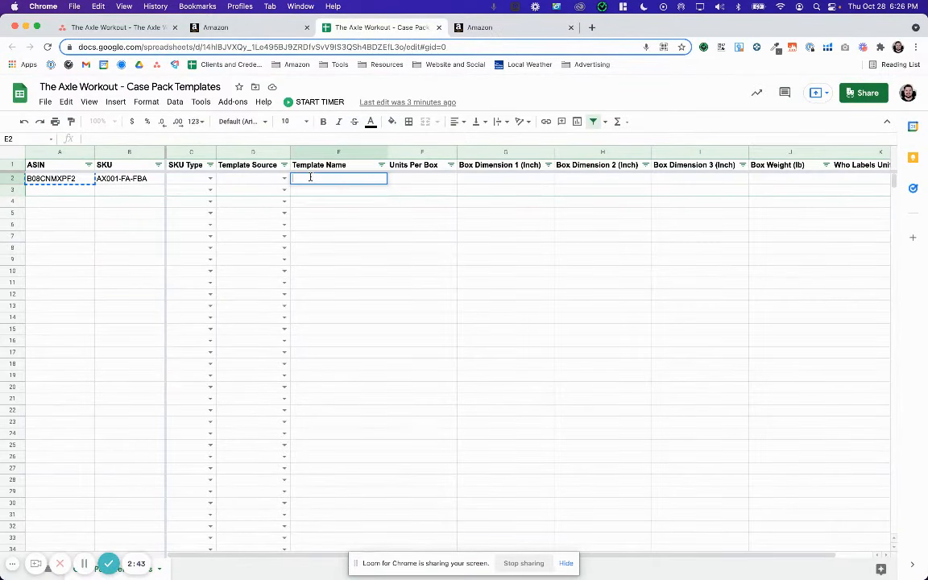
{"action": "key", "text": "BackSpace"}
{"action": "key", "text": "BackSpace"}
{"action": "type", "text": "/A"}
{"action": "key", "text": "Return"}
{"action": "left_click", "coordinate": [298, 178]}
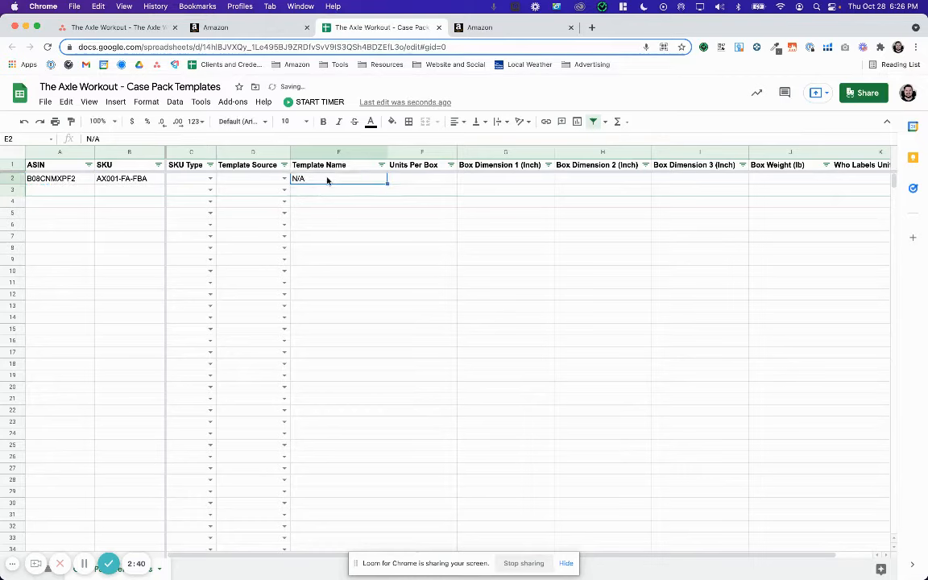
Set the Template Source to Seller Central and the SKU Type to FBA for product AX001-FA-FBA.
{"action": "left_click", "coordinate": [284, 178]}
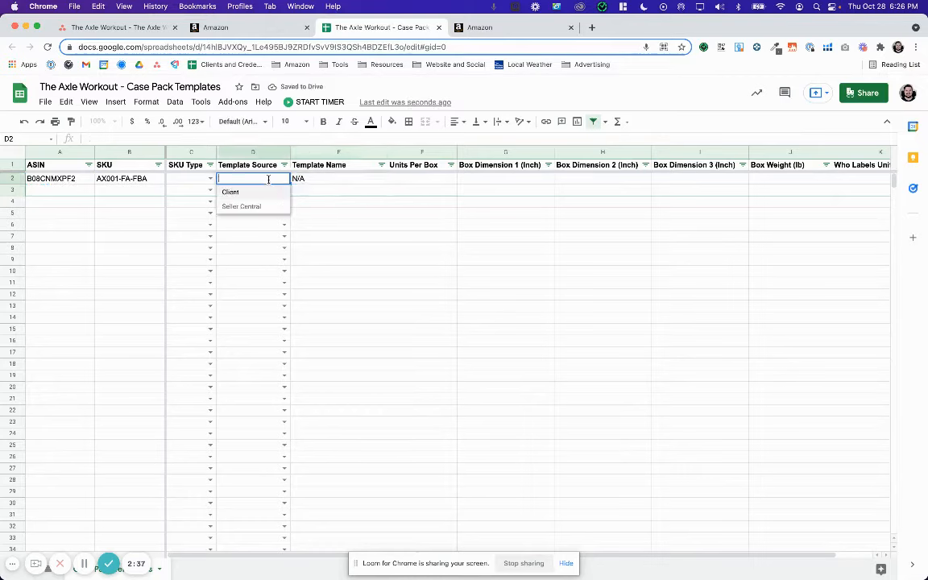
{"action": "left_click", "coordinate": [254, 206]}
{"action": "left_click", "coordinate": [209, 178]}
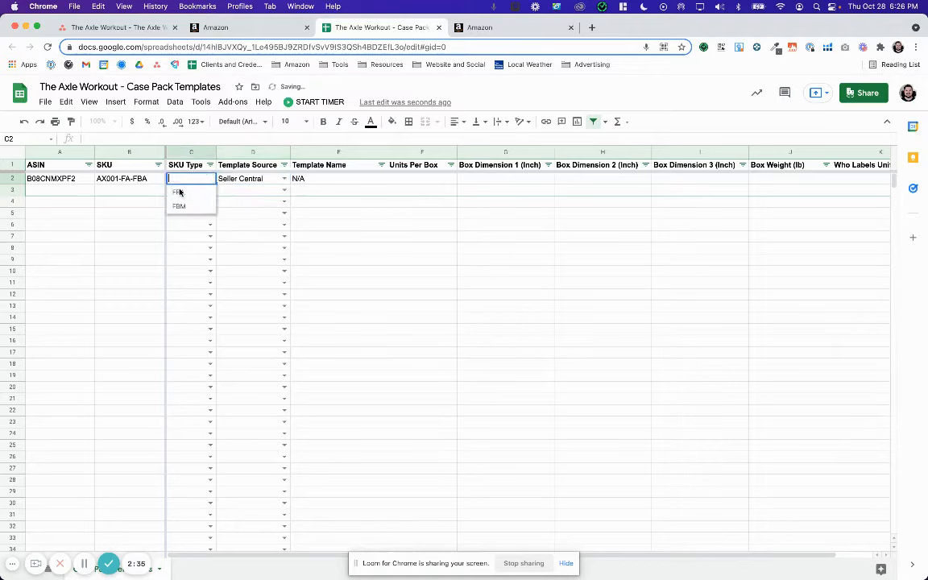
{"action": "left_click", "coordinate": [198, 193]}
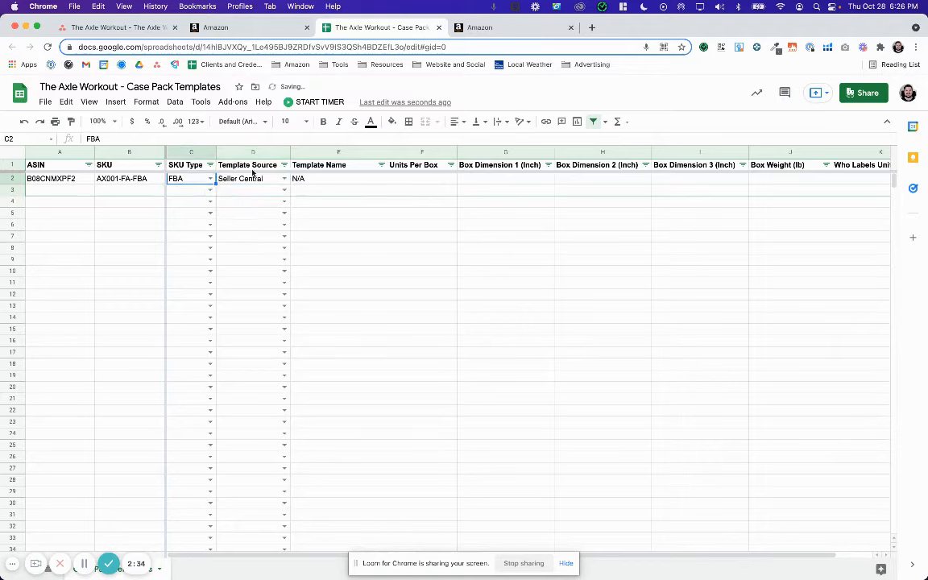
Clear the N/A entry from the Template Name of product AX001-FA-FBA.
{"action": "left_click", "coordinate": [313, 180]}
{"action": "key", "text": "Delete"}
{"action": "left_click", "coordinate": [345, 271]}
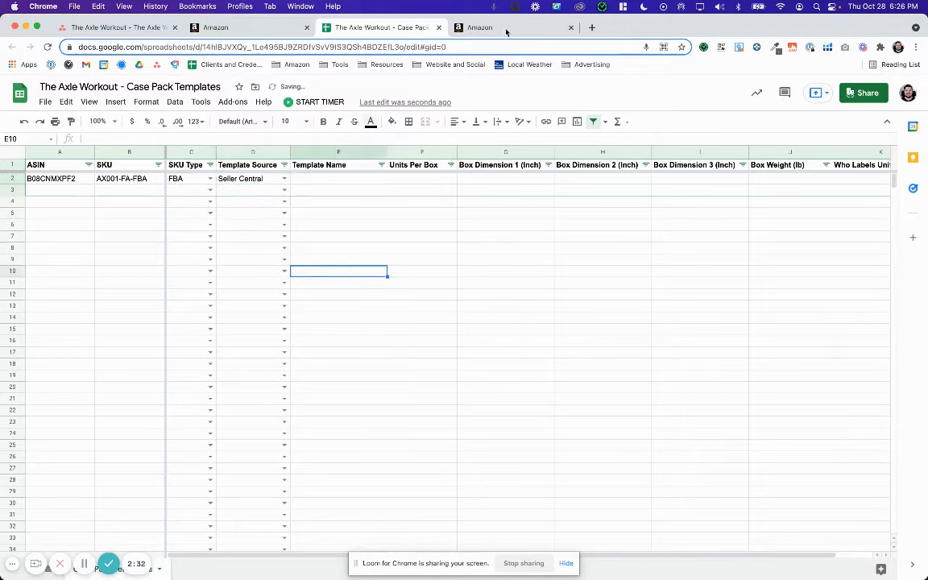
Copy the packing template name "25 Units, 25L x 19W x 16H, 30LBS" from Seller Central's packing details into Template Name cell E2.
{"action": "left_click", "coordinate": [508, 28]}
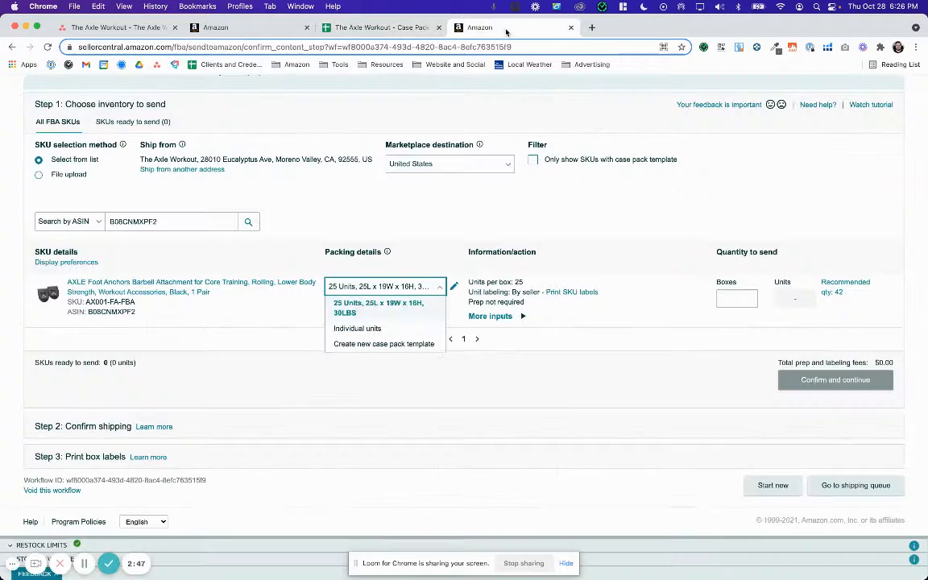
{"action": "left_click", "coordinate": [453, 287]}
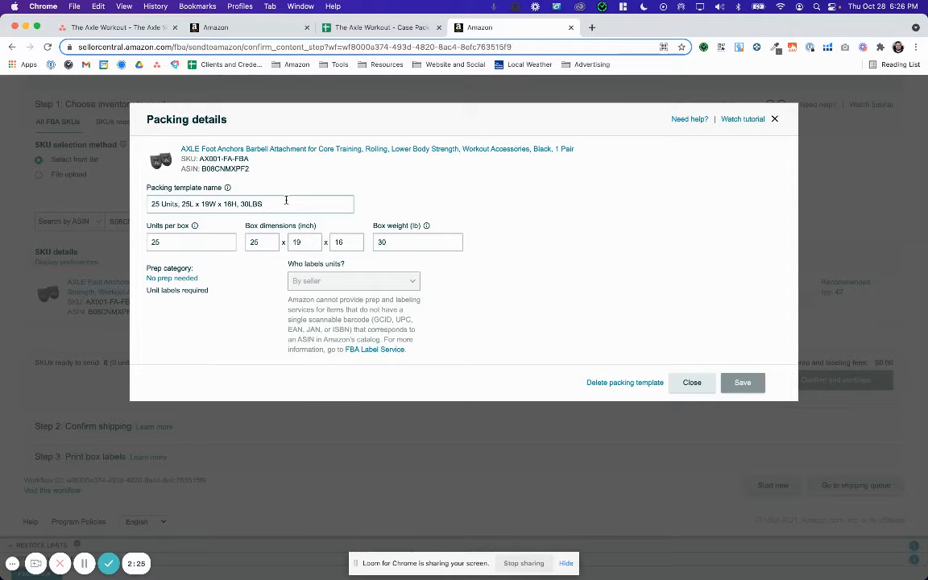
{"action": "triple_click", "coordinate": [285, 200]}
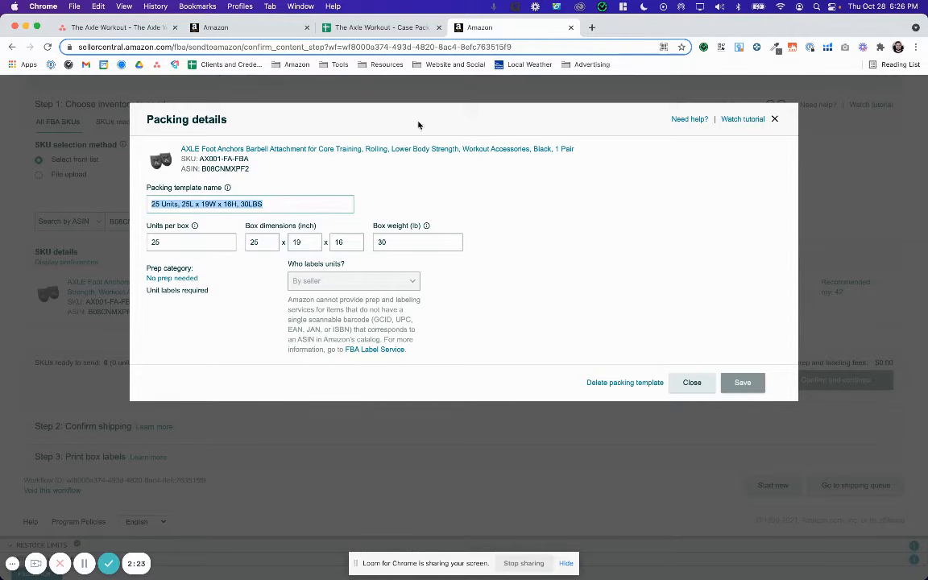
{"action": "left_click", "coordinate": [377, 28]}
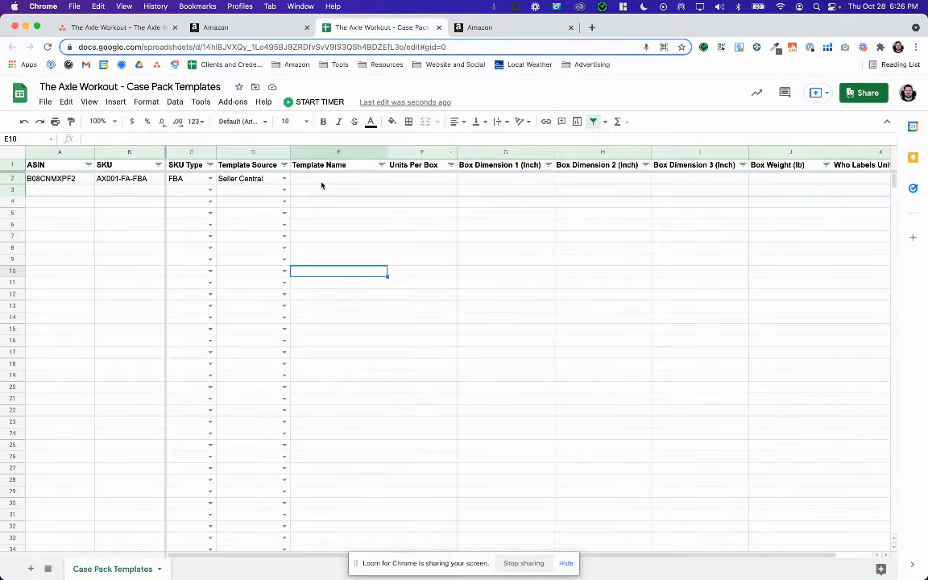
{"action": "left_click", "coordinate": [321, 179]}
{"action": "type", "text": "25 Units, 25L x 19W x 16H, 30LBS"}
{"action": "key", "text": "Return"}
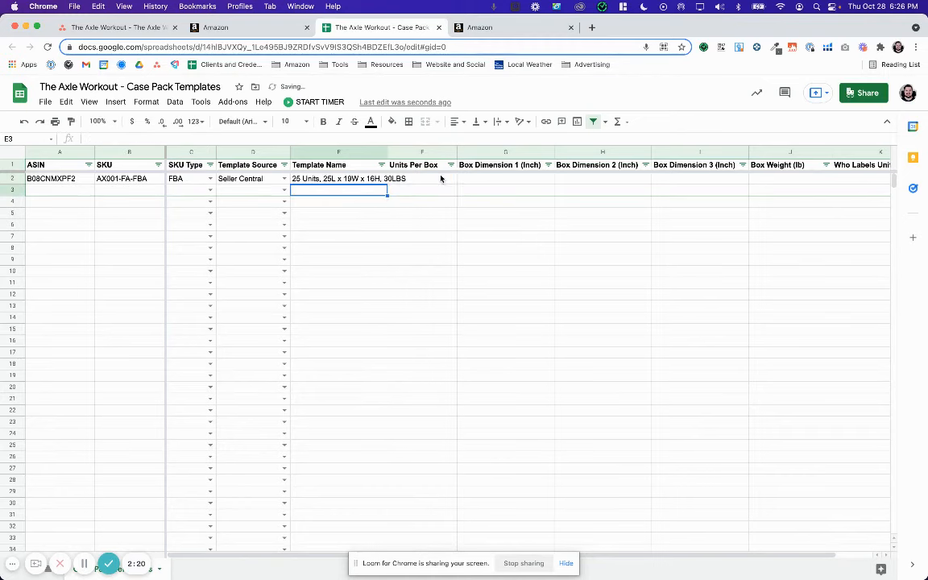
Look up the units per box in Seller Central's packing details and enter 25 in Units Per Box cell F2.
{"action": "left_click", "coordinate": [441, 179]}
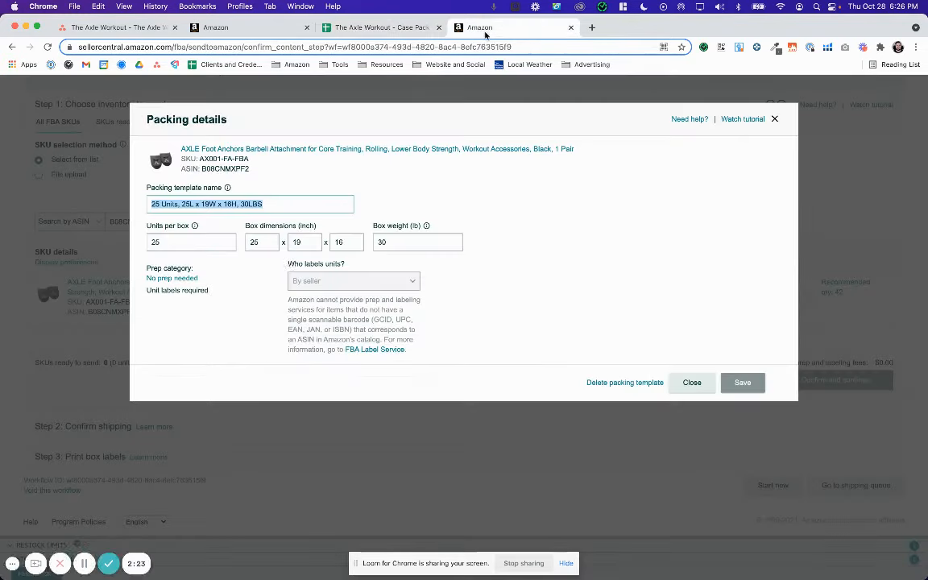
{"action": "left_click", "coordinate": [479, 27]}
{"action": "key", "text": "Tab"}
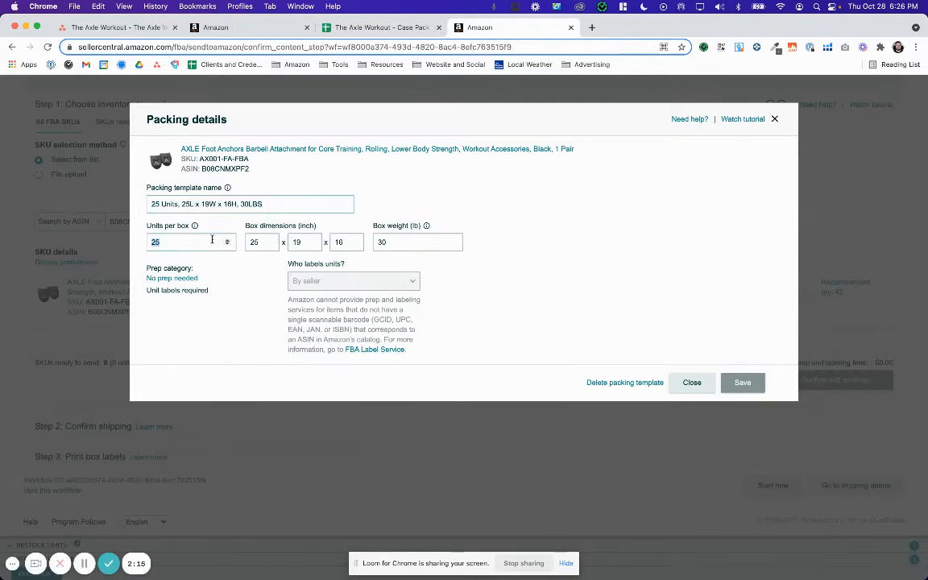
{"action": "left_click", "coordinate": [407, 27]}
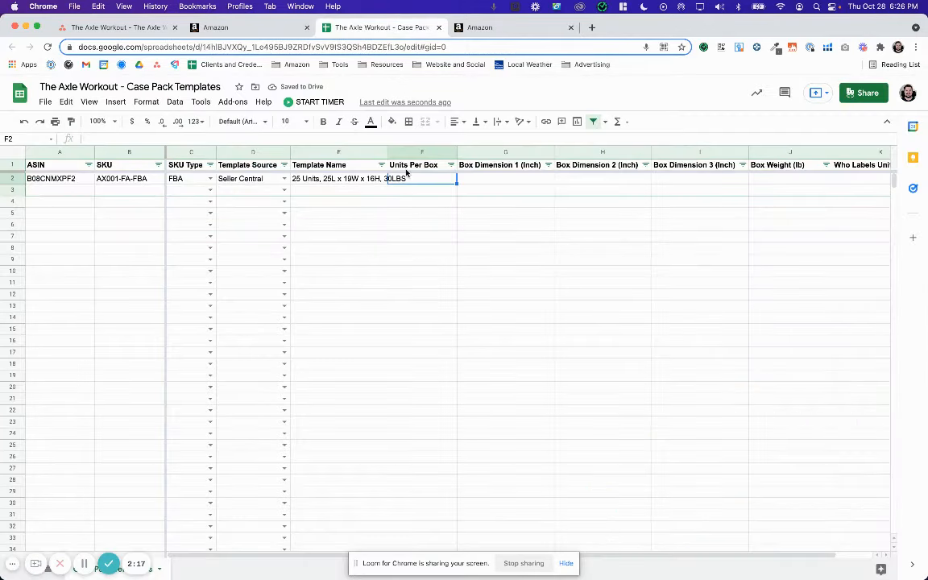
{"action": "type", "text": "25"}
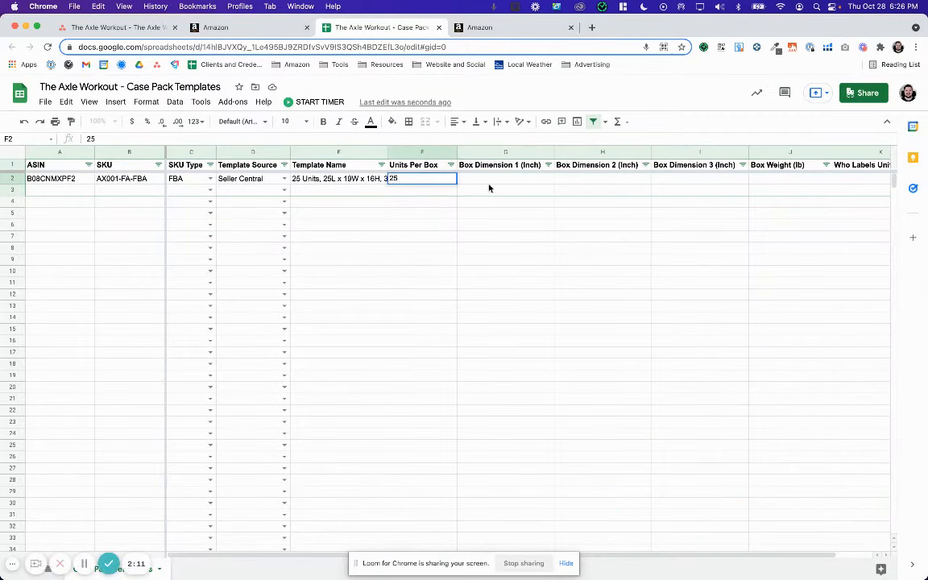
Look up the first box dimension in Seller Central's packing details and enter 25 in Box Dimension 1 cell G2.
{"action": "left_click", "coordinate": [488, 181]}
{"action": "left_click", "coordinate": [496, 26]}
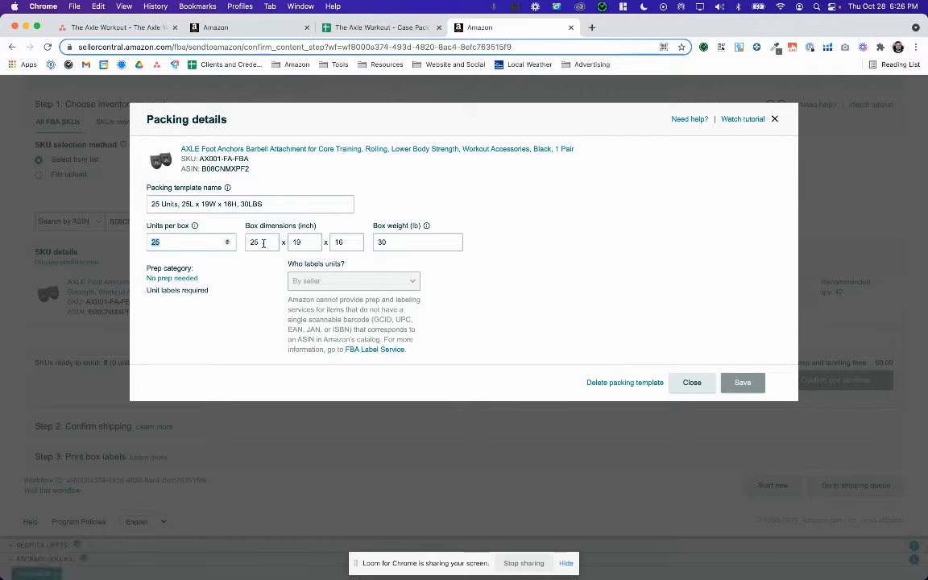
{"action": "double_click", "coordinate": [260, 243]}
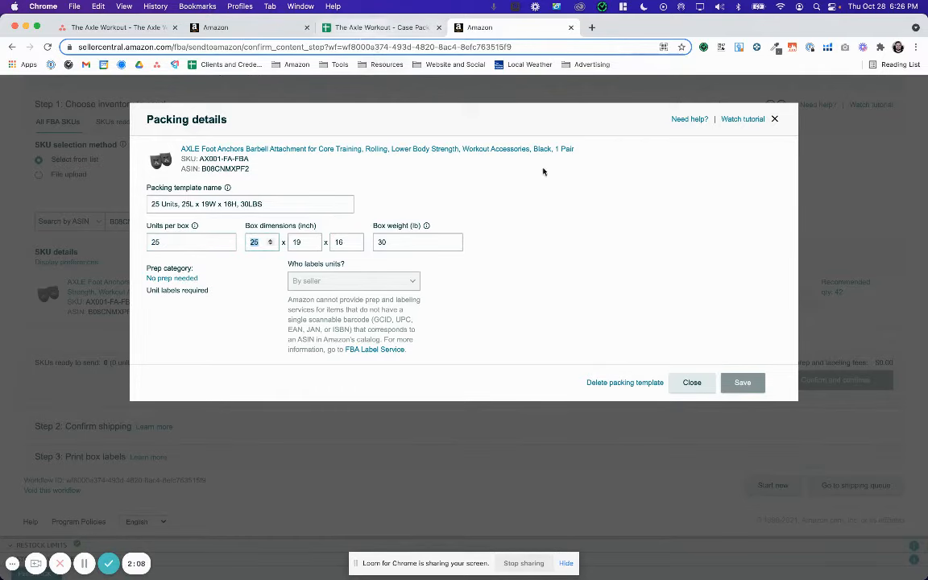
{"action": "left_click", "coordinate": [346, 27]}
{"action": "type", "text": "25"}
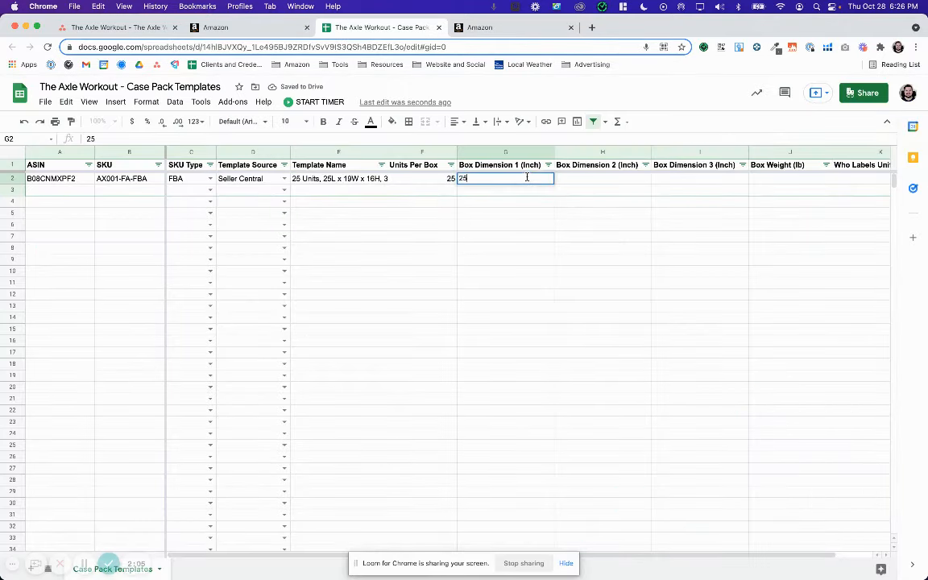
Look up the second box dimension in Seller Central's packing details and enter 19 in Box Dimension 2 cell H2.
{"action": "left_click", "coordinate": [483, 28]}
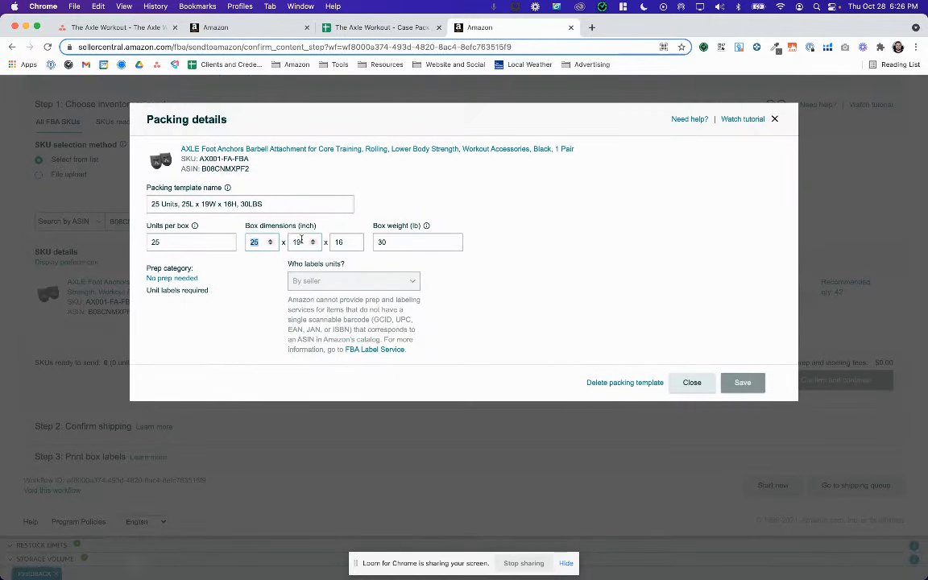
{"action": "key", "text": "Tab"}
{"action": "left_click", "coordinate": [362, 26]}
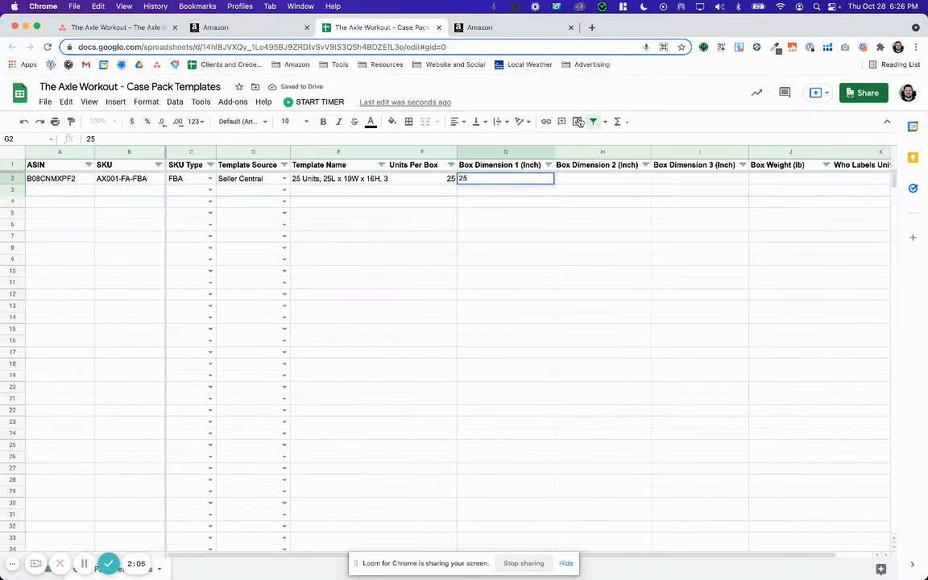
{"action": "left_click", "coordinate": [578, 177]}
{"action": "type", "text": "19"}
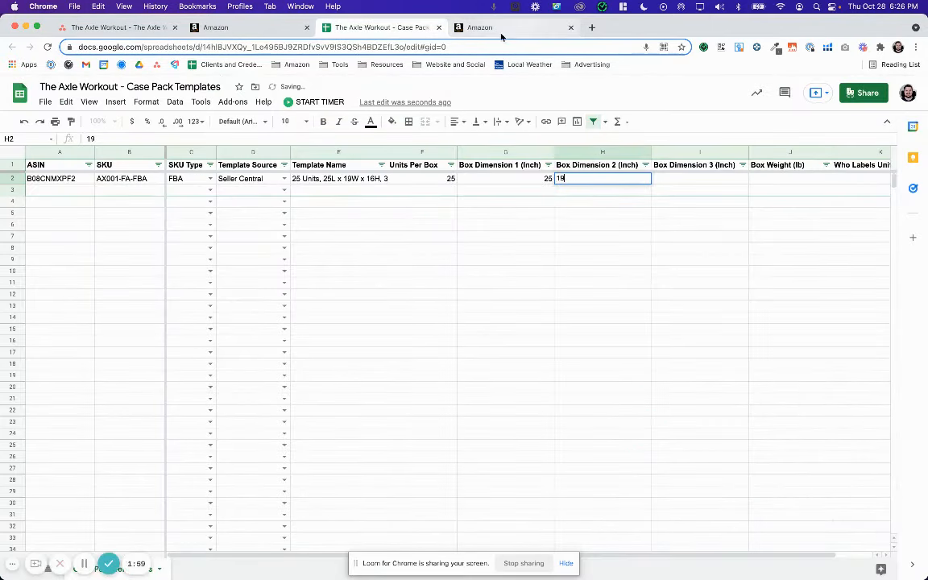
Look up the third box dimension in Seller Central's packing details and enter 16 in Box Dimension 3 cell I2.
{"action": "left_click", "coordinate": [475, 27]}
{"action": "key", "text": "Tab"}
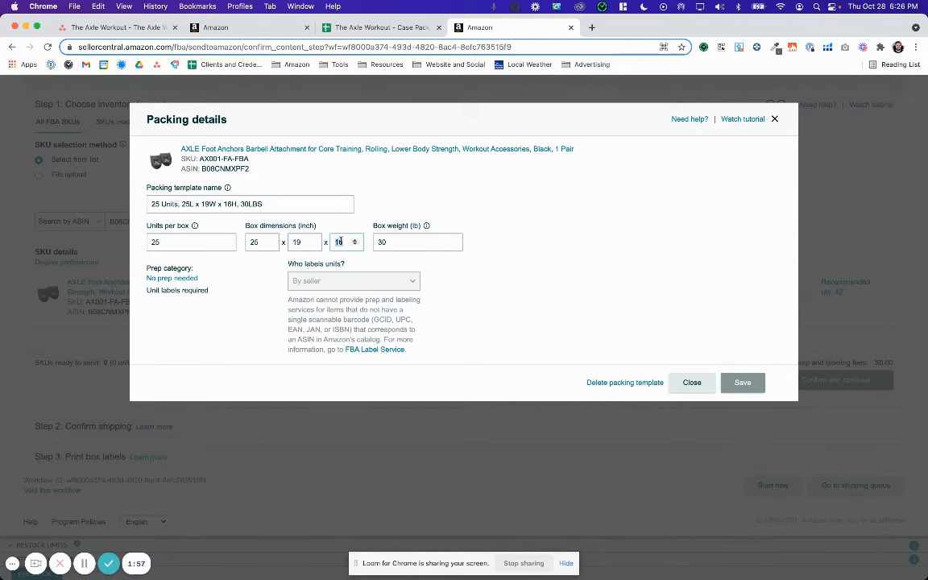
{"action": "left_click", "coordinate": [342, 34]}
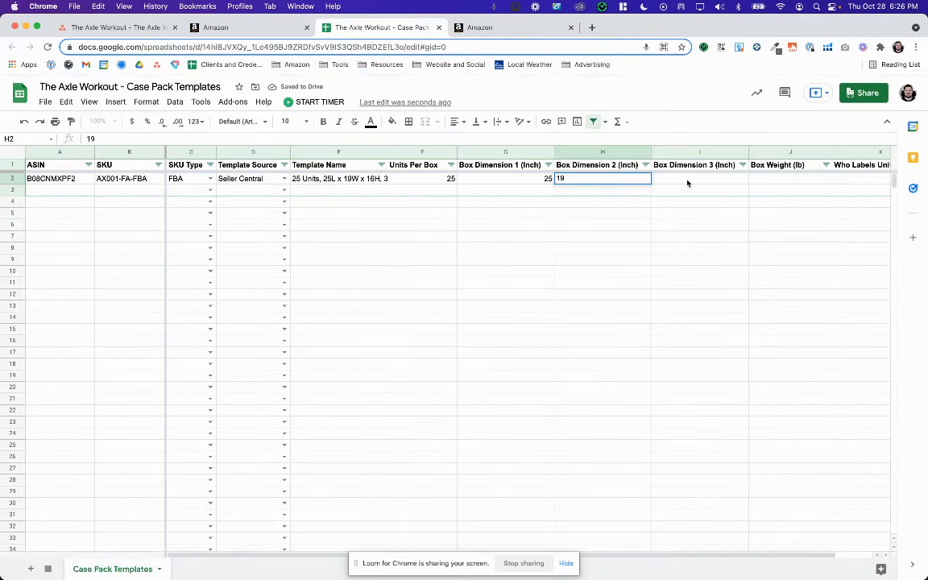
{"action": "key", "text": "Tab"}
{"action": "type", "text": "16"}
Look up the box weight in Seller Central's packing details and enter 30 in Box Weight cell J2.
{"action": "left_click", "coordinate": [502, 26]}
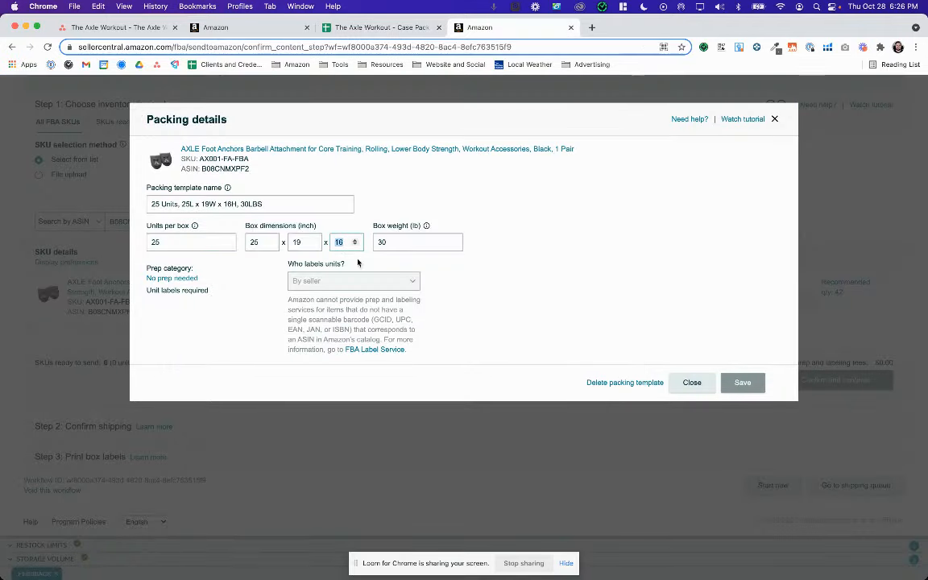
{"action": "key", "text": "Tab"}
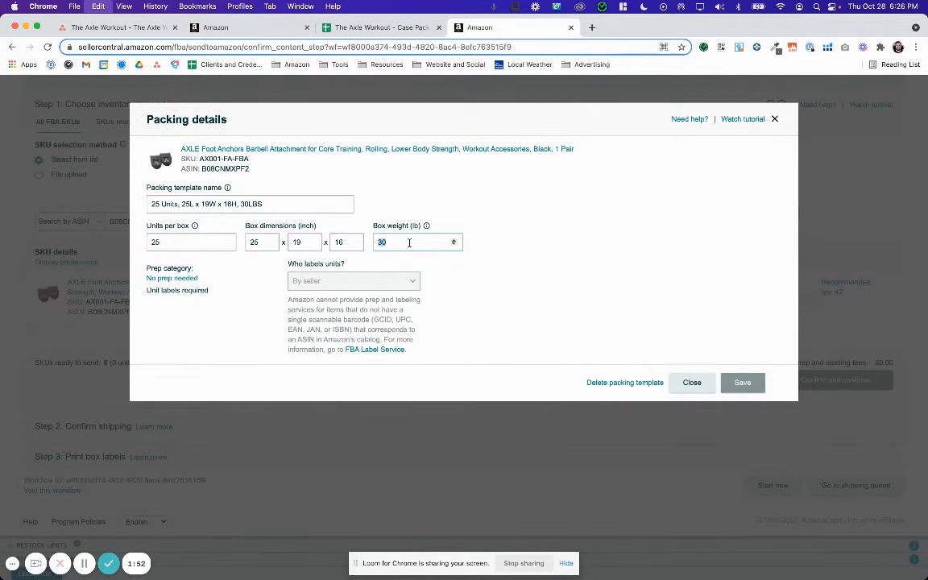
{"action": "left_click", "coordinate": [362, 27]}
{"action": "key", "text": "Tab"}
{"action": "type", "text": "30"}
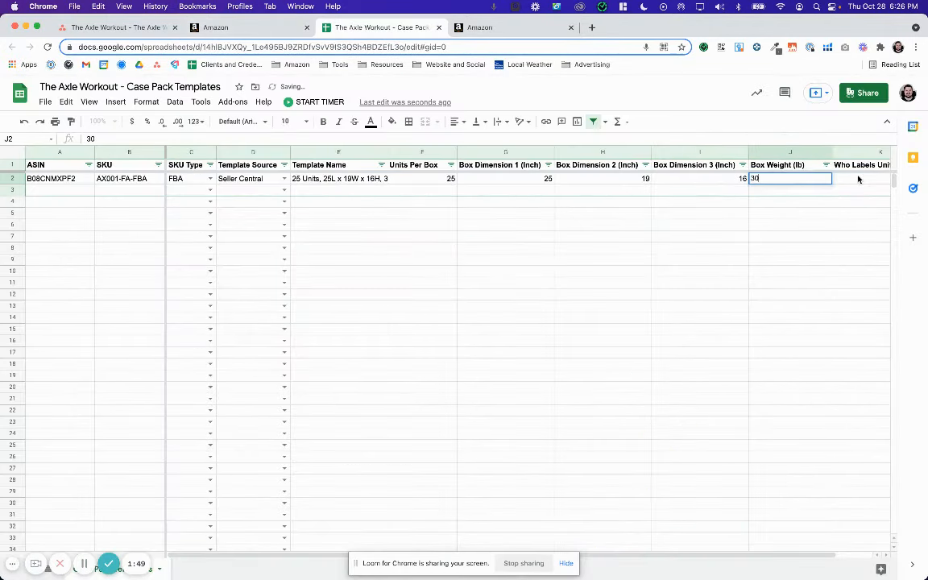
{"action": "key", "text": "Tab"}
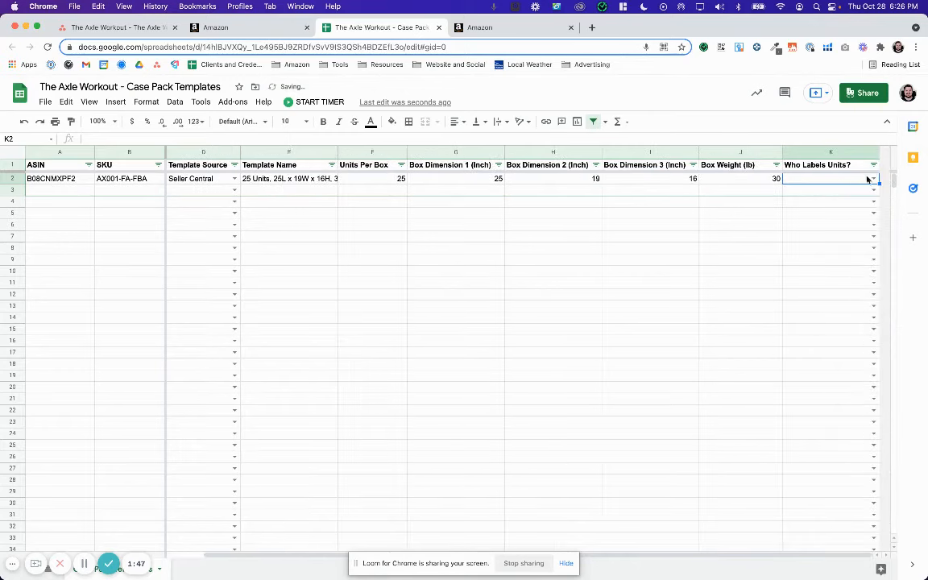
Check who labels units in Seller Central's packing details and set Who Labels Units cell K2 to By Seller.
{"action": "left_click", "coordinate": [873, 179]}
{"action": "left_click", "coordinate": [482, 27]}
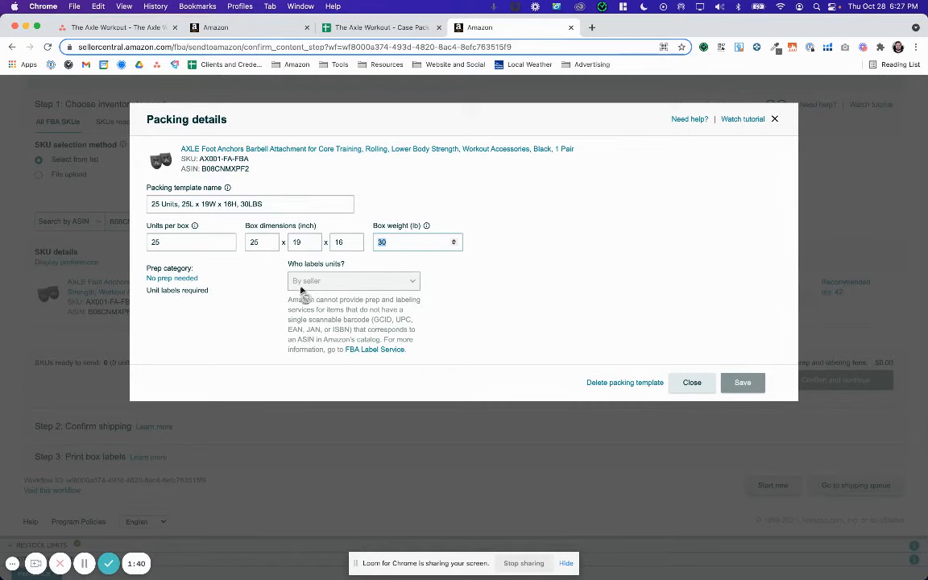
{"action": "left_click", "coordinate": [378, 27]}
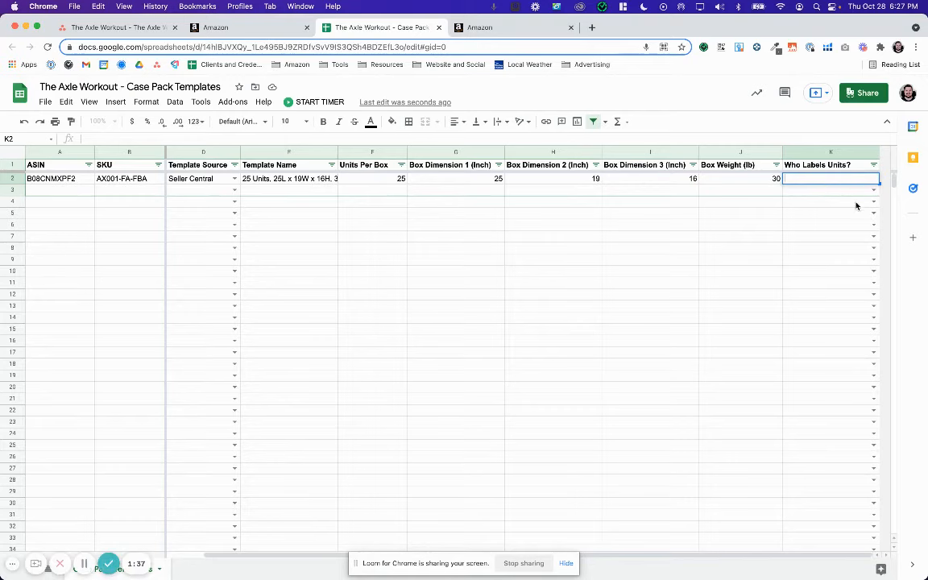
{"action": "key", "text": "Down"}
{"action": "key", "text": "Down"}
{"action": "left_click", "coordinate": [873, 179]}
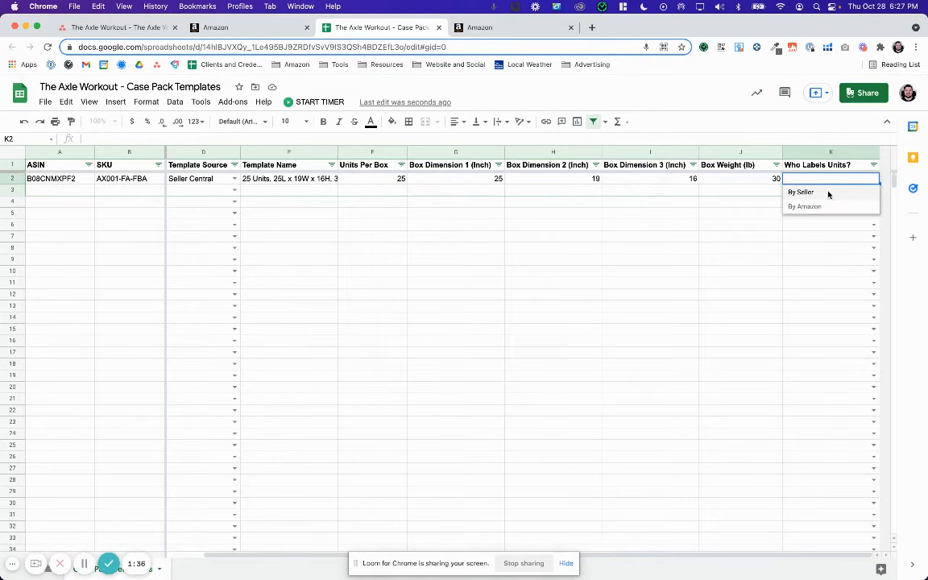
{"action": "left_click", "coordinate": [834, 195]}
Copy the ASIN B08CNMXPF2 from cell A2 and close the Packing details dialog in Seller Central.
{"action": "scroll", "coordinate": [480, 182], "scroll_direction": "left", "scroll_amount": 1}
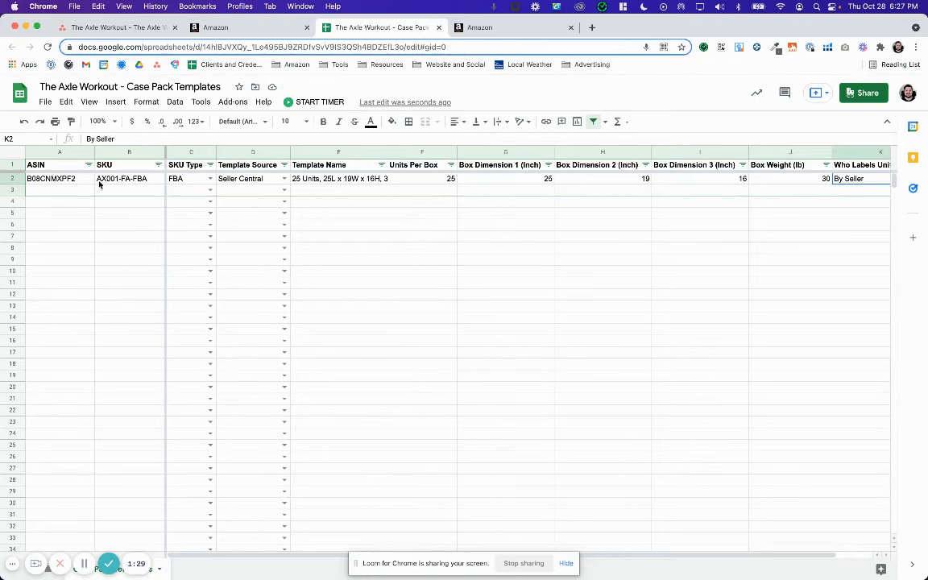
{"action": "left_click", "coordinate": [47, 180]}
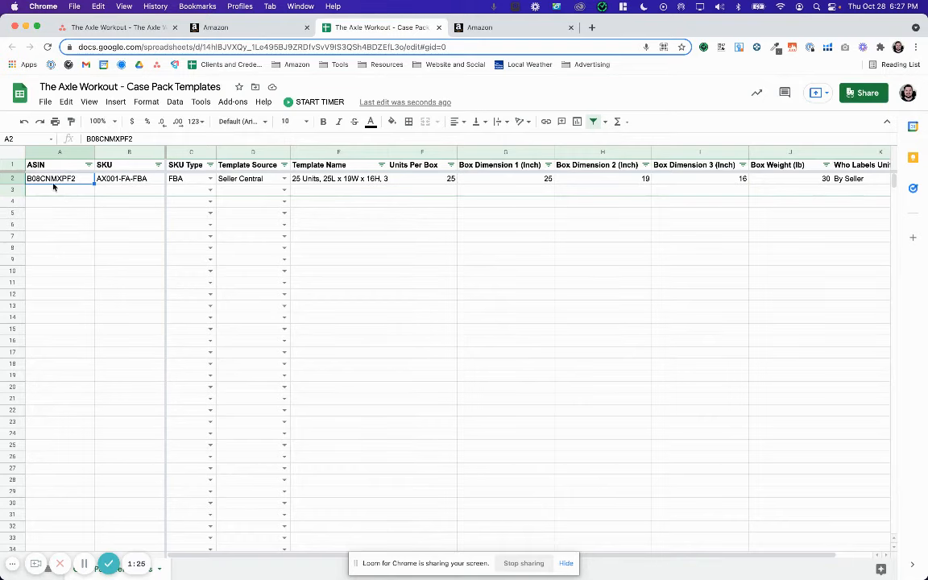
{"action": "key", "text": "super+c"}
{"action": "left_click", "coordinate": [488, 29]}
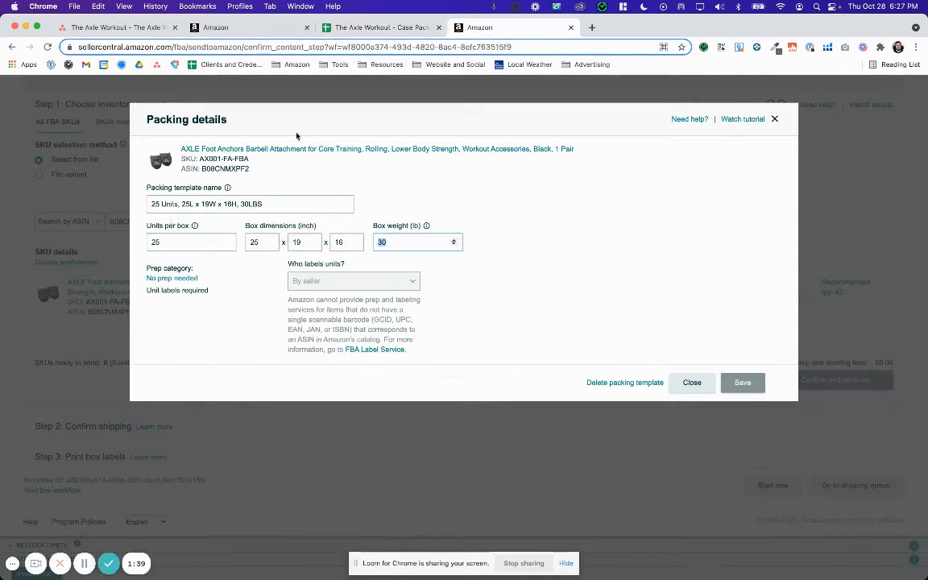
{"action": "left_click", "coordinate": [773, 118]}
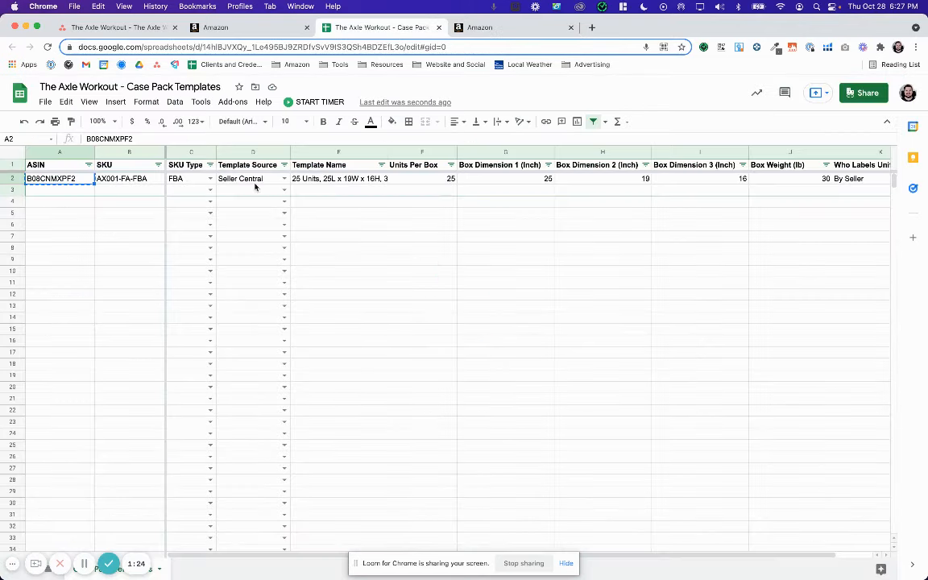
Enter N/A in Template Name cell E3 of the spreadsheet and clear it again.
{"action": "left_click", "coordinate": [315, 191]}
{"action": "double_click", "coordinate": [314, 189]}
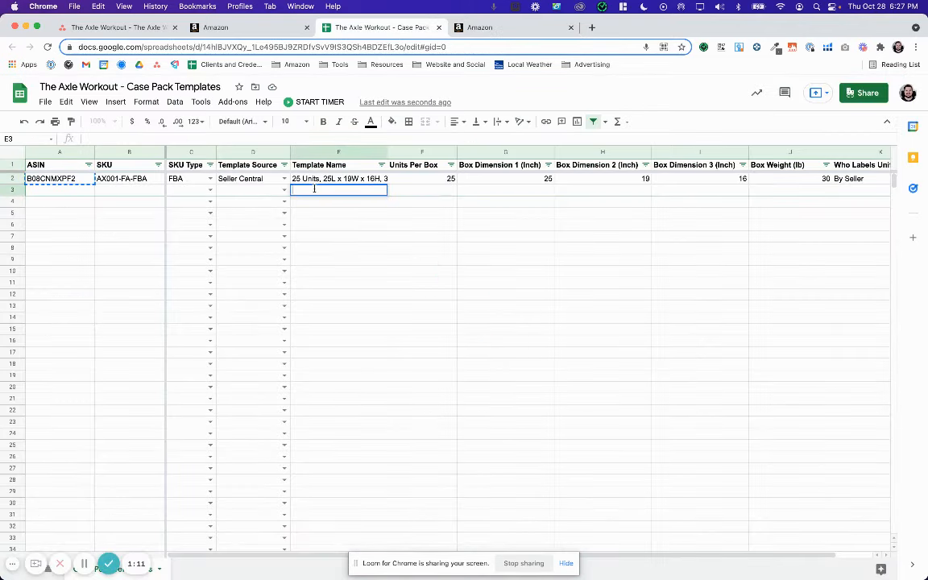
{"action": "key", "text": "Return"}
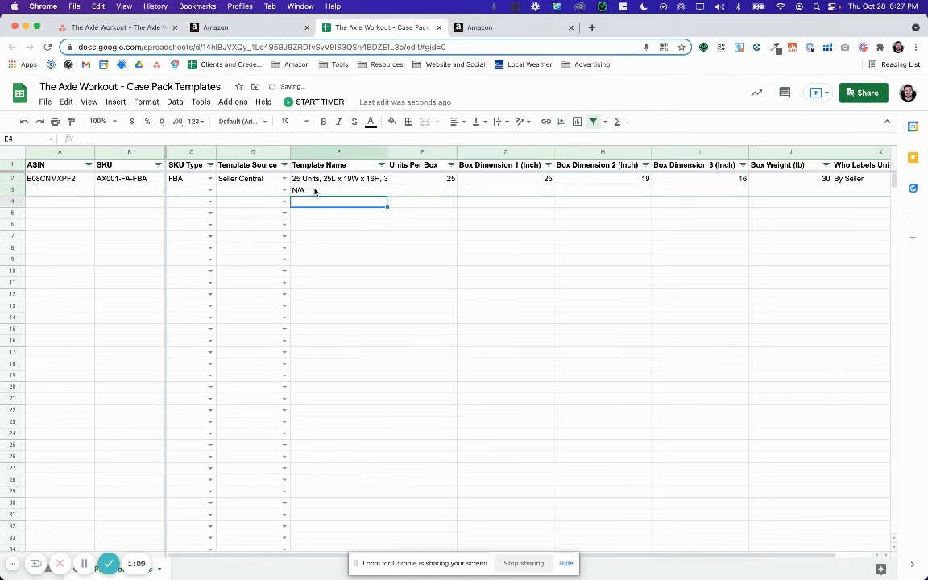
{"action": "left_click", "coordinate": [319, 191]}
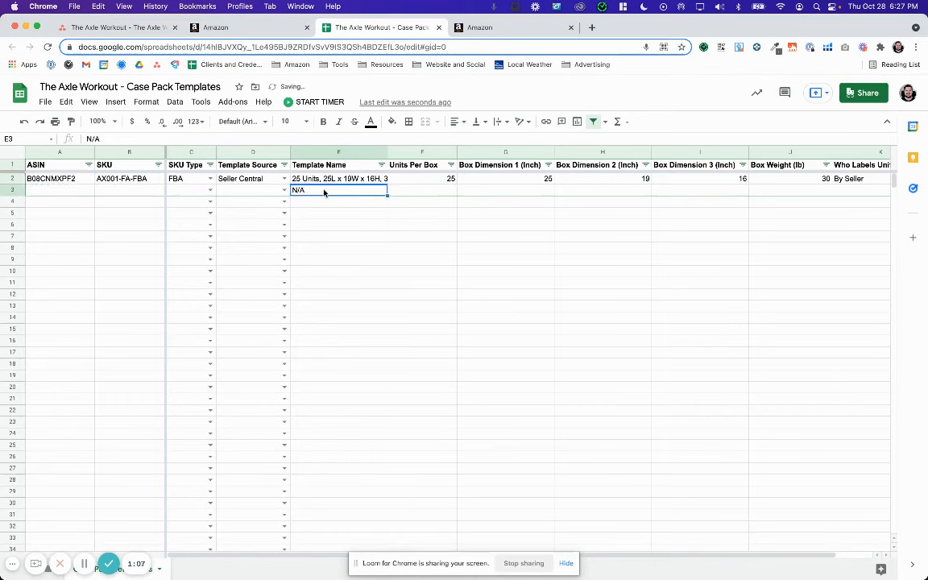
{"action": "key", "text": "BackSpace"}
Set the SKU Type in row 3 to FBM and the Template Source to Client.
{"action": "left_click", "coordinate": [201, 192]}
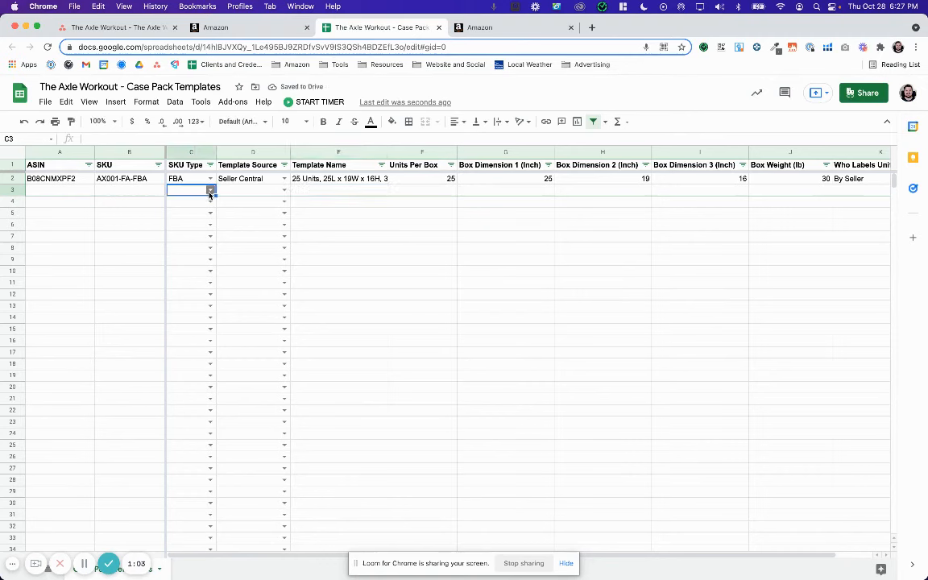
{"action": "left_click", "coordinate": [210, 193]}
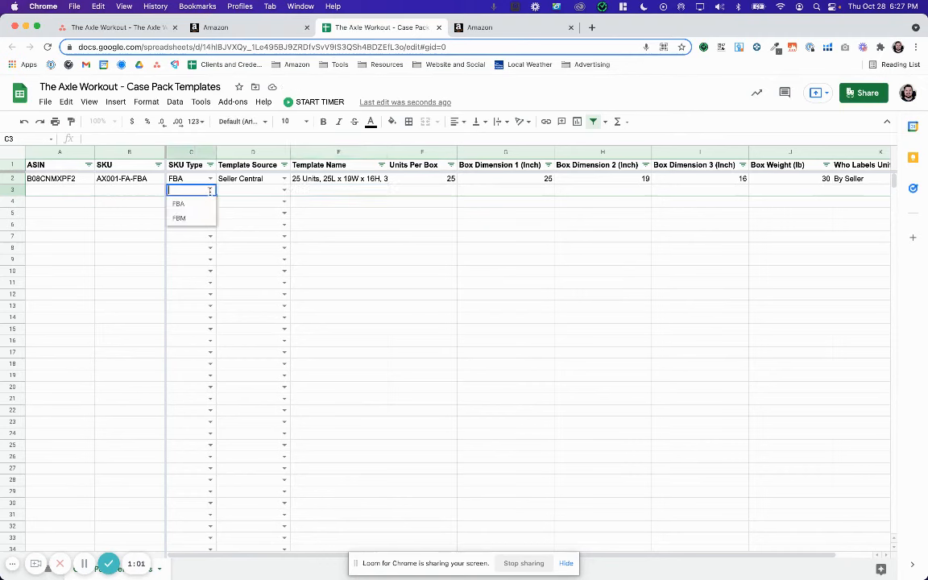
{"action": "left_click", "coordinate": [185, 216]}
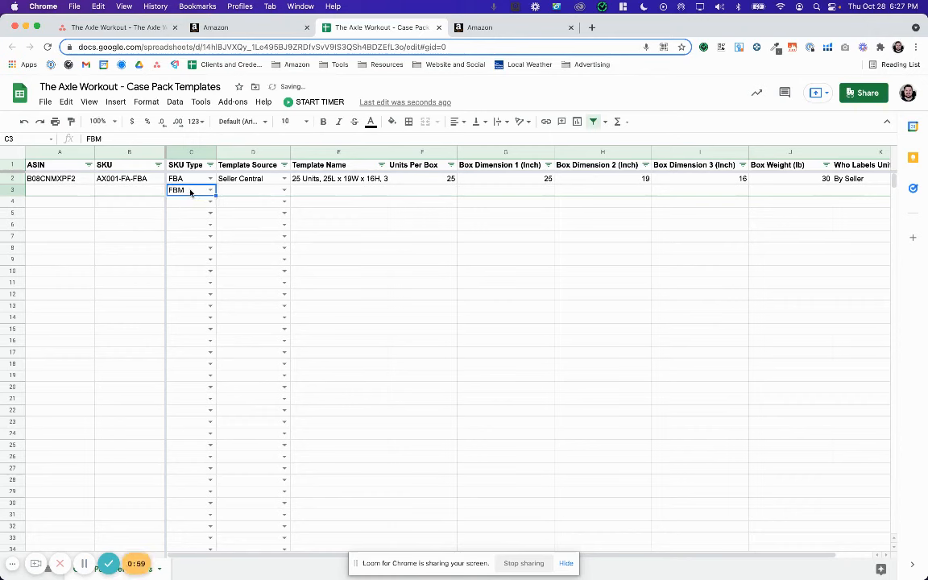
{"action": "left_click", "coordinate": [284, 191]}
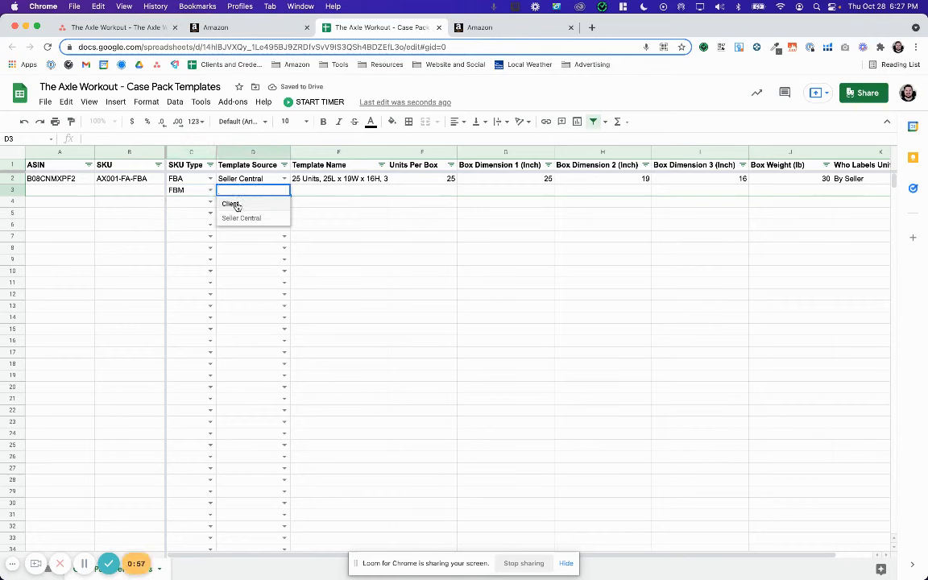
{"action": "left_click", "coordinate": [232, 204]}
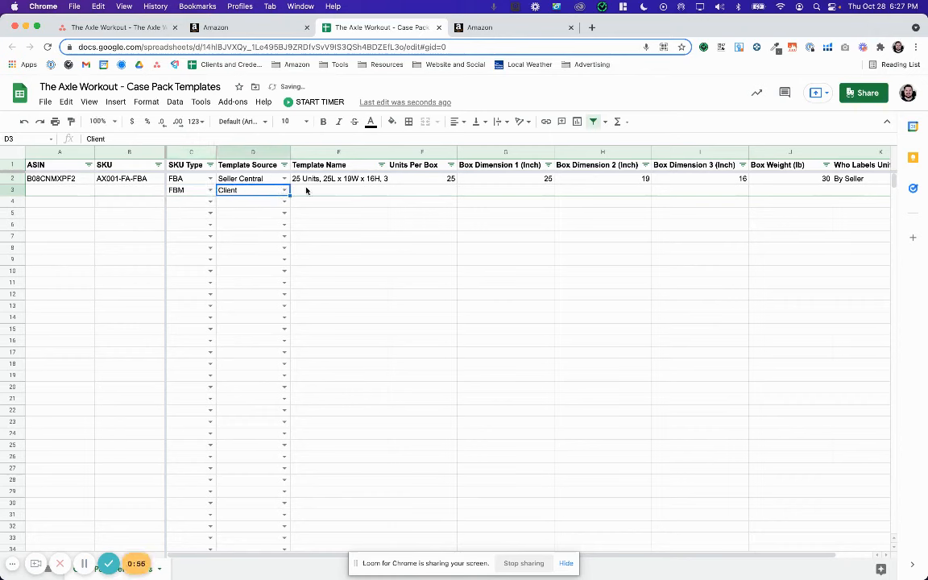
{"action": "left_click", "coordinate": [368, 191]}
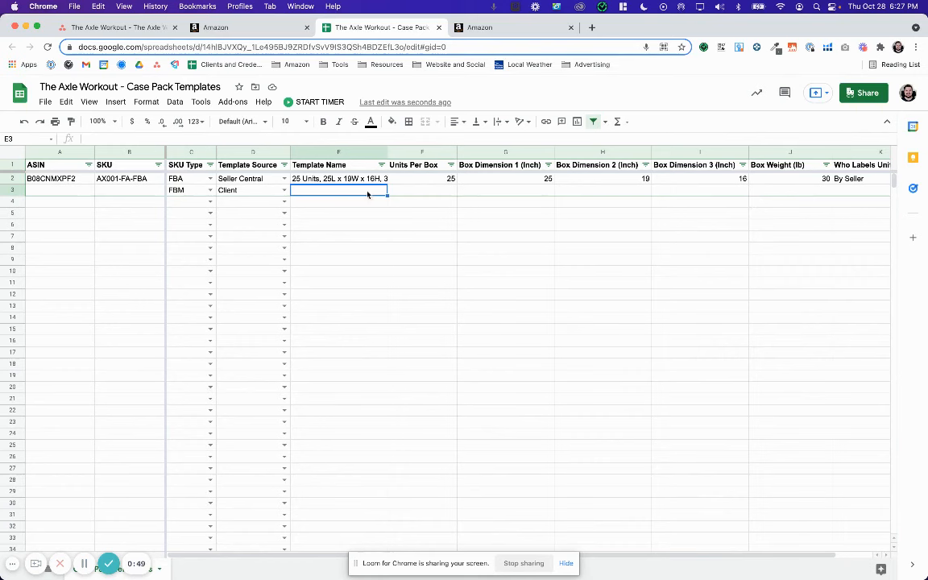
Clear the Template Source and SKU Type entries from row 3.
{"action": "left_click", "coordinate": [260, 190]}
{"action": "key", "text": "Delete"}
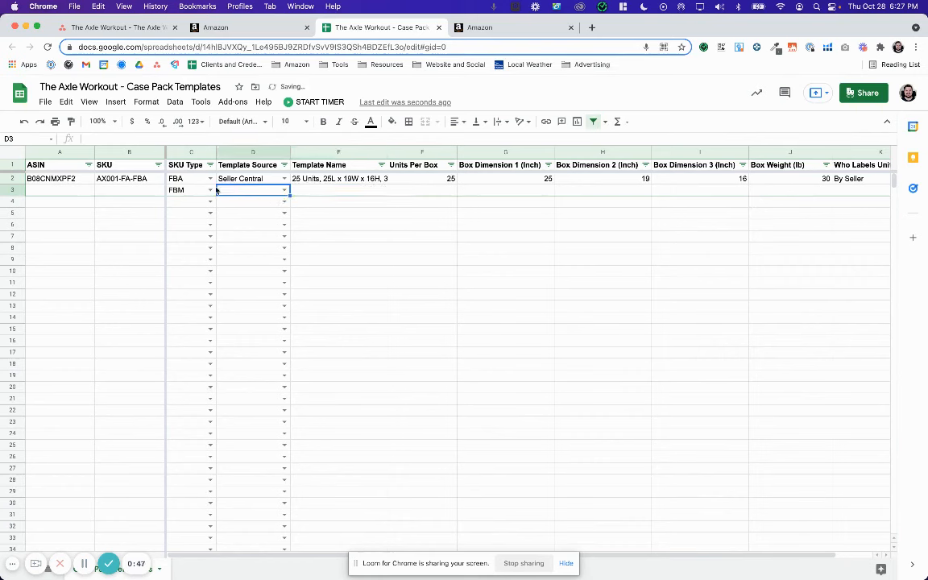
{"action": "left_click", "coordinate": [192, 190]}
{"action": "key", "text": "Delete"}
{"action": "left_click", "coordinate": [56, 194]}
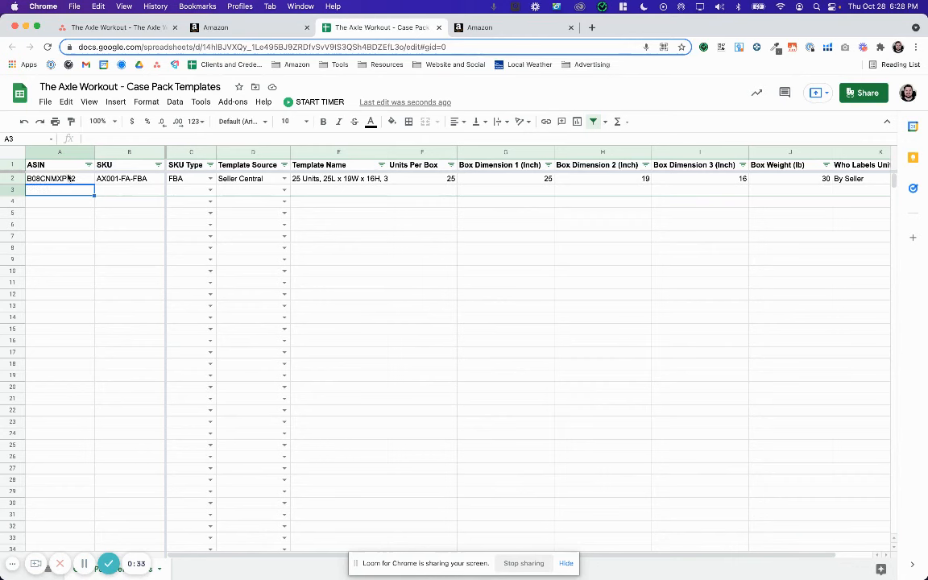
{"action": "left_click", "coordinate": [101, 449]}
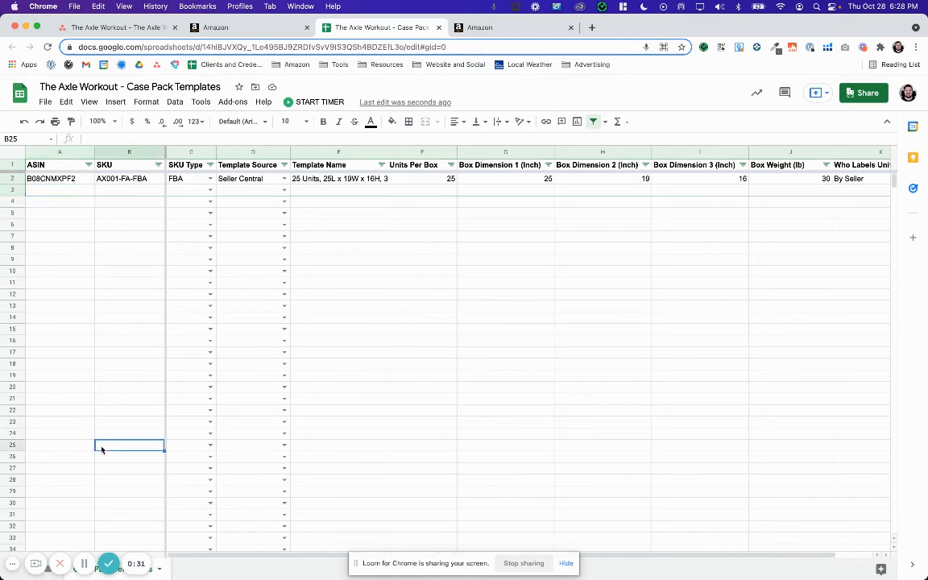